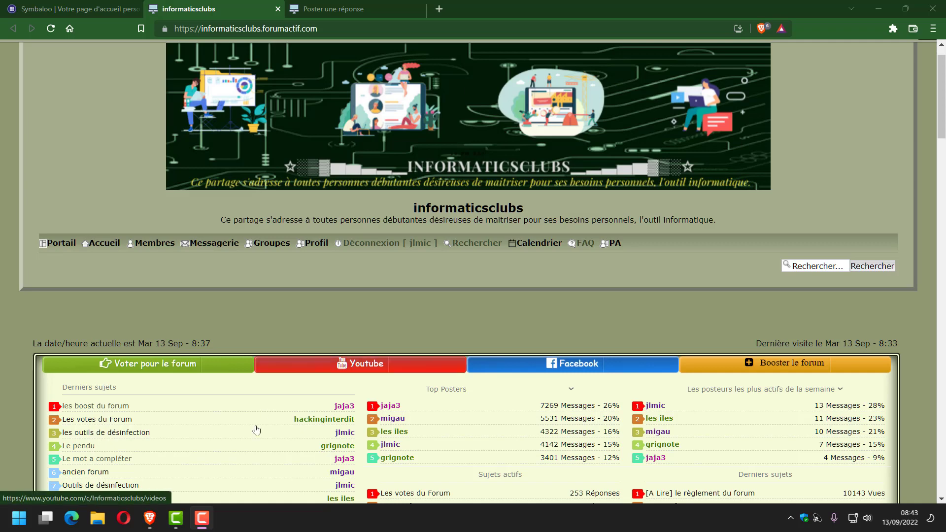
Step: Launch Beeftext from the installed applications, open its main window from the system tray and maximize it
click(18, 516)
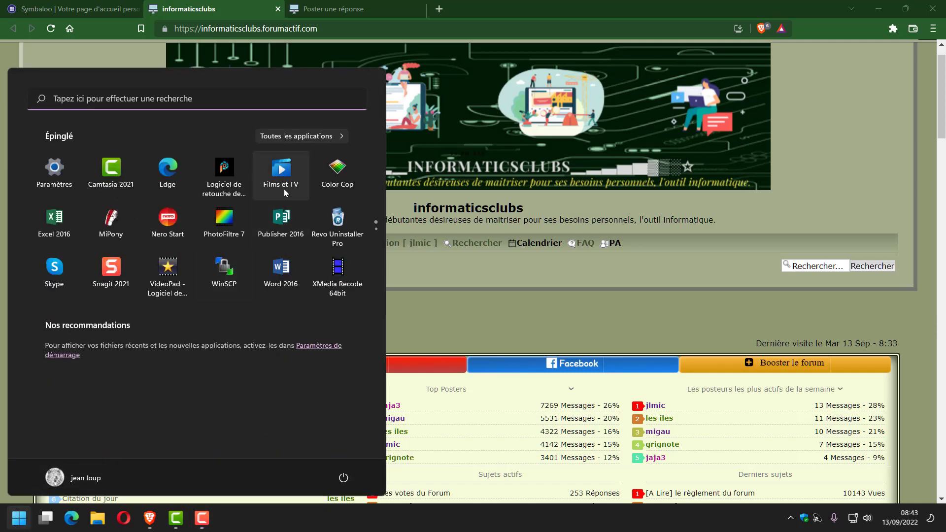
click(300, 137)
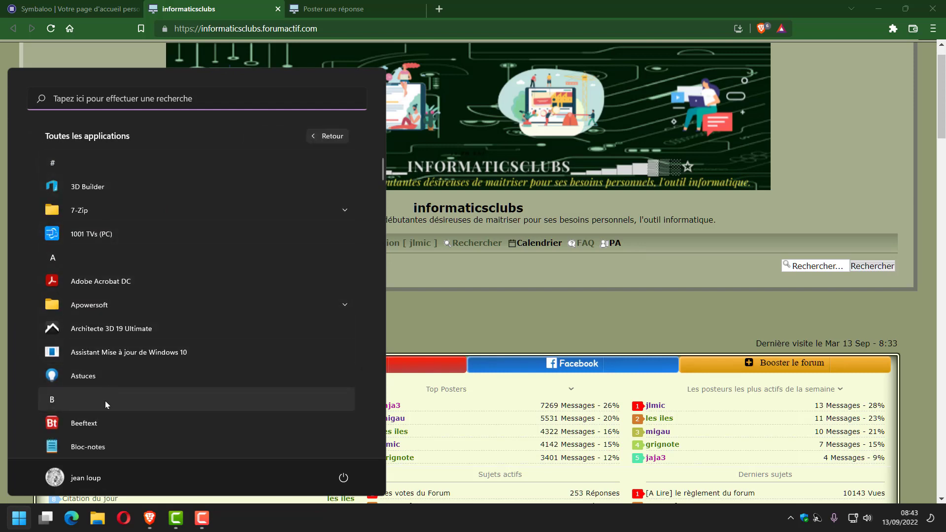
click(78, 421)
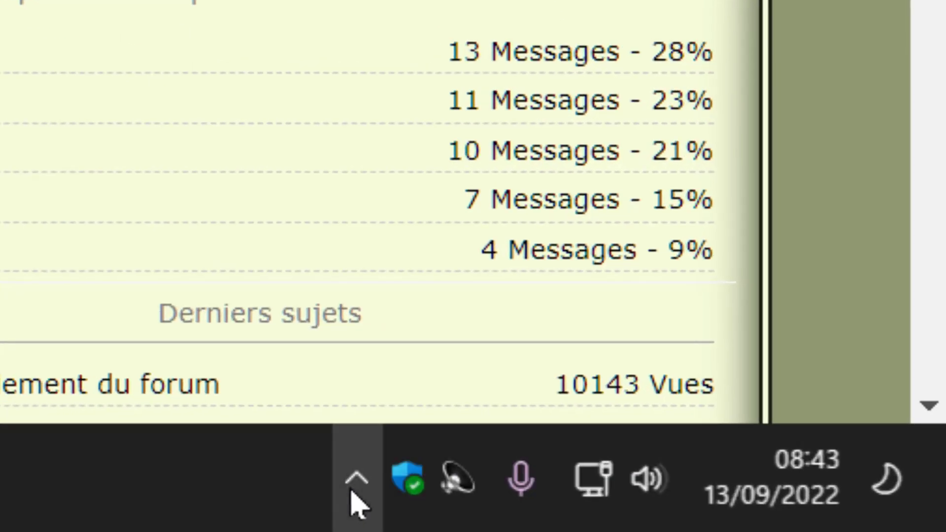
click(790, 519)
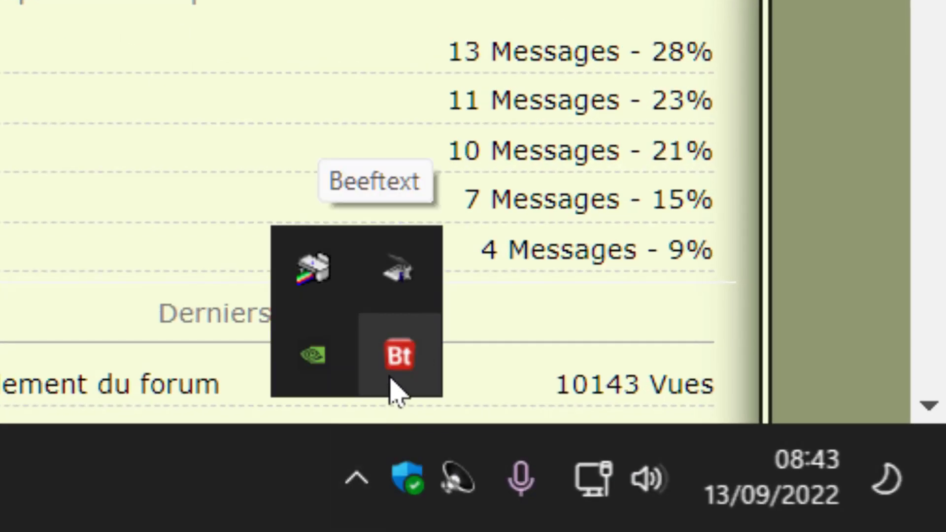
click(399, 353)
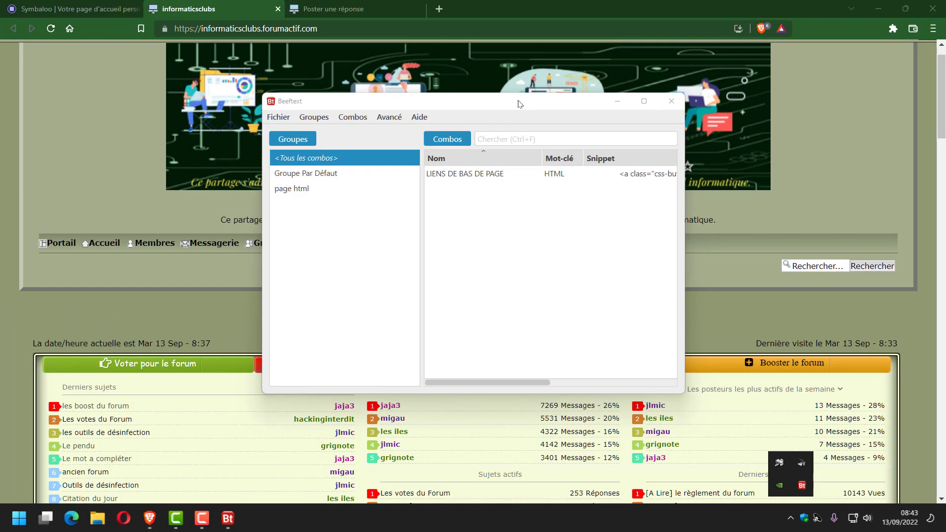
drag(518, 104, 382, 100)
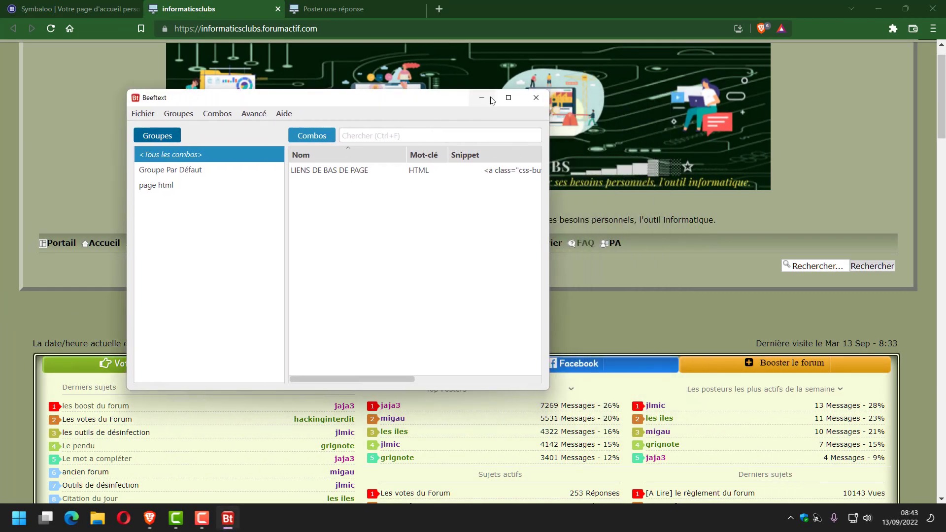
click(510, 100)
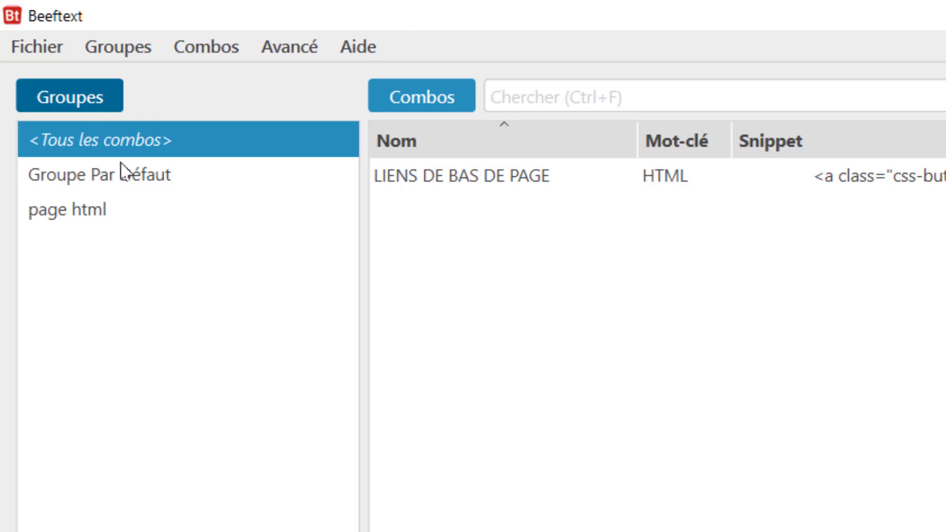
Step: Examine the settings of the LIENS DE BAS DE PAGE combo in the page html group, then close them without changes
click(57, 215)
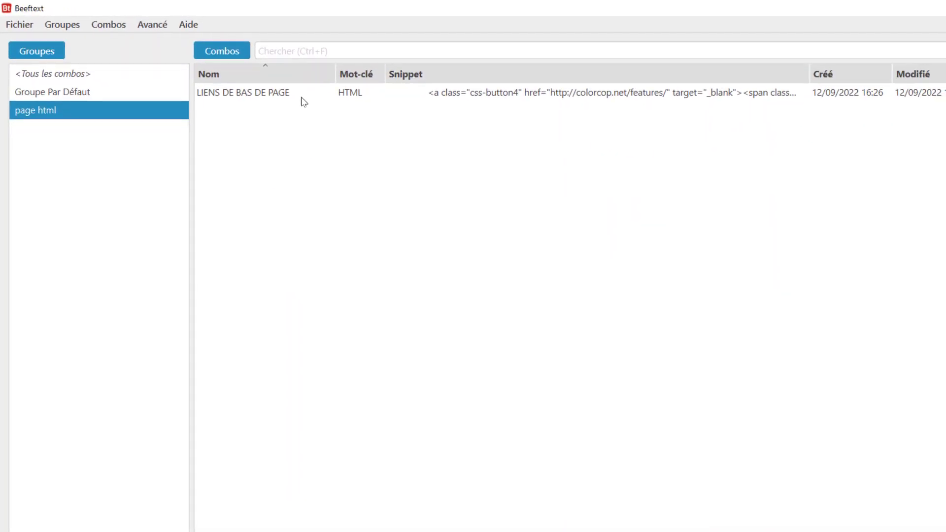
click(282, 97)
double_click(282, 96)
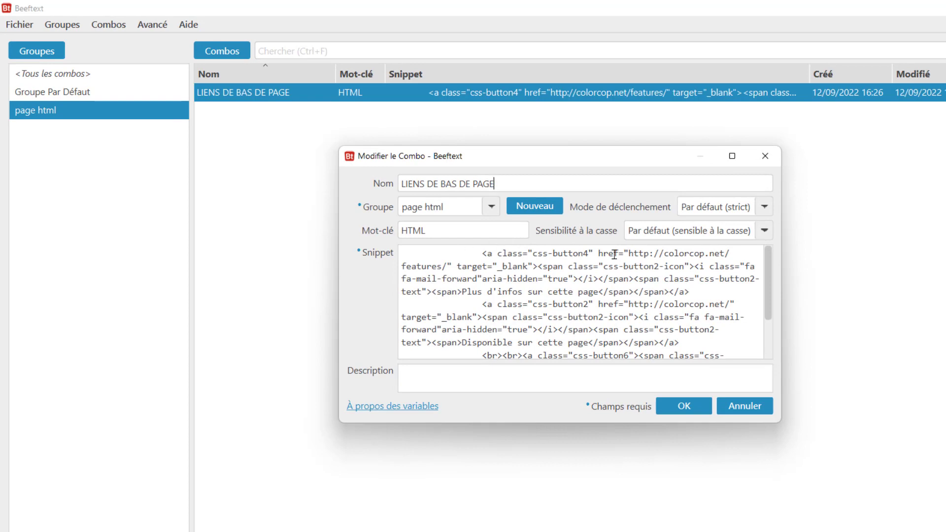
click(746, 404)
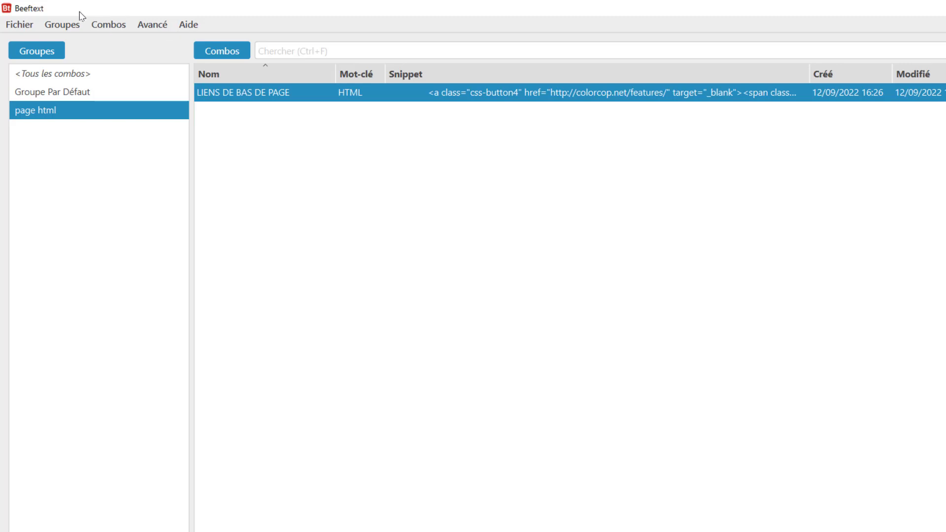
Step: Create a new group named Forum with the description informaticsclubs
click(90, 37)
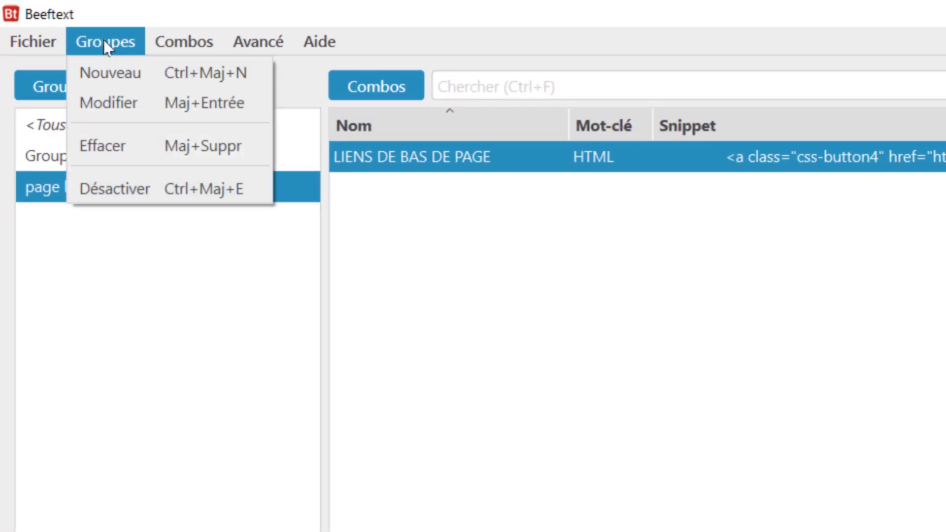
click(123, 63)
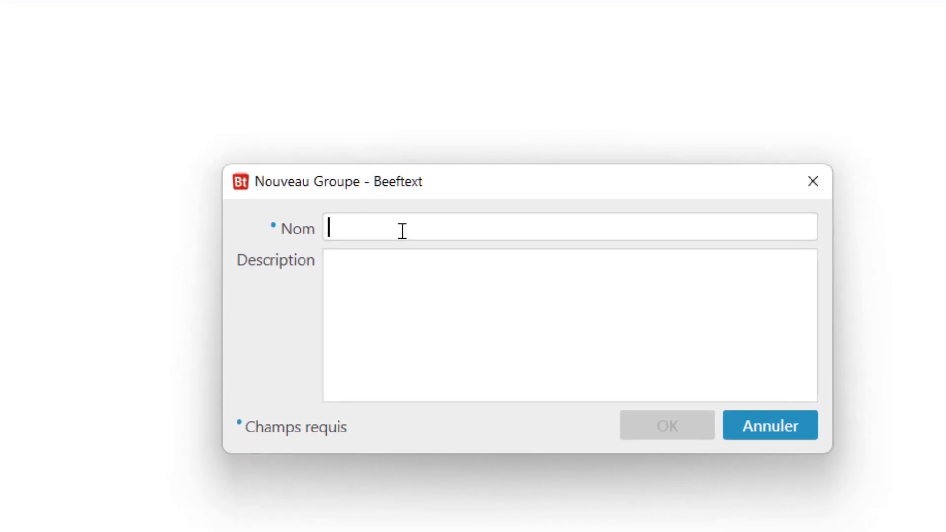
text(Foru)
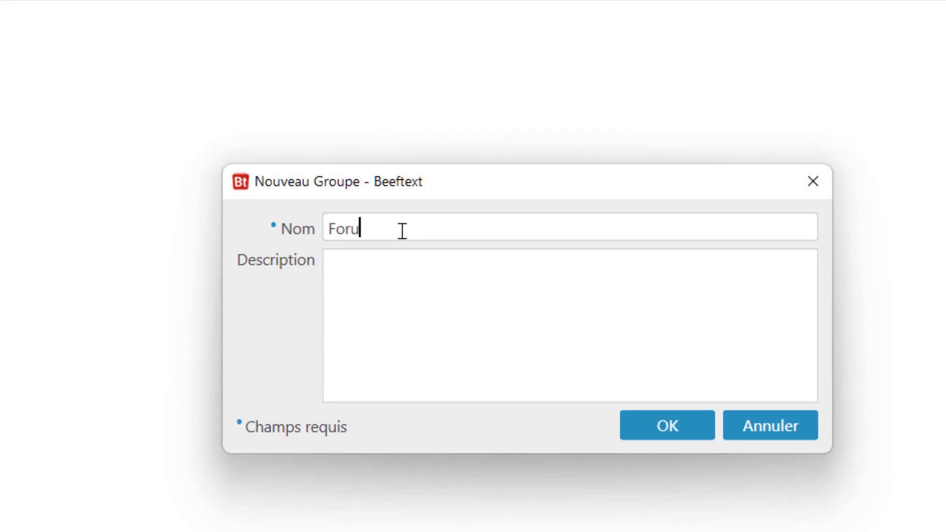
text(m)
click(360, 259)
text(informat)
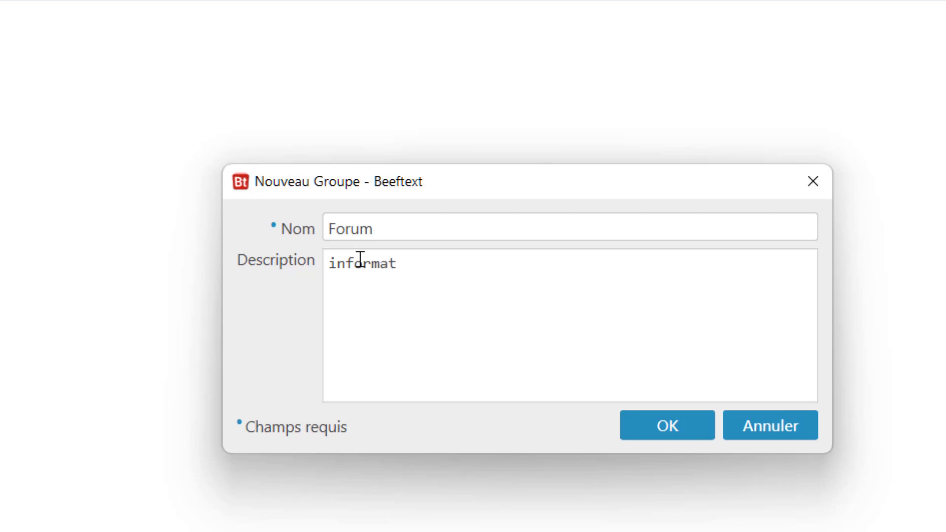
text(icsclubs)
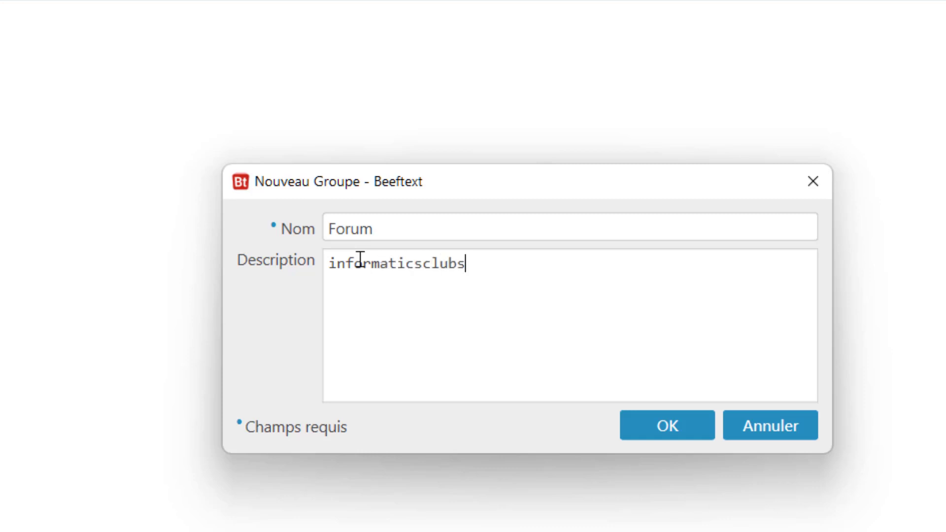
click(649, 415)
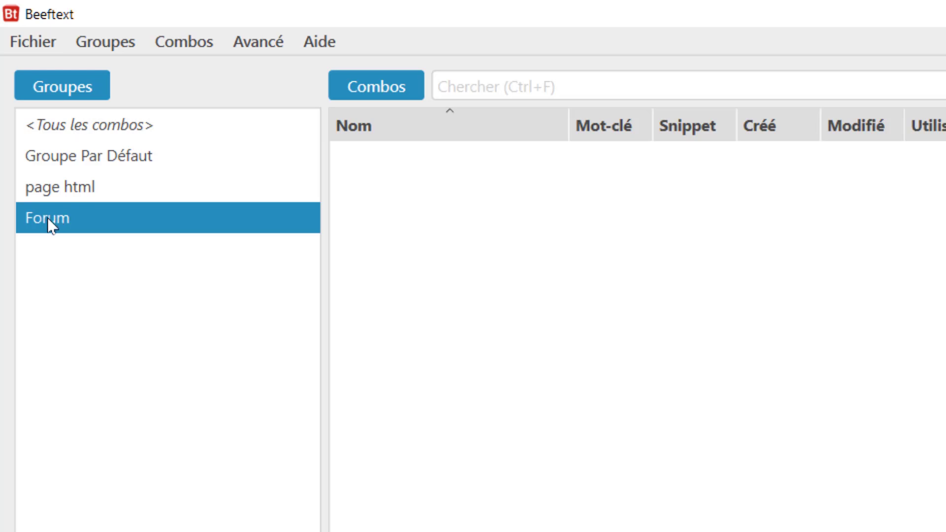
Step: Start a new combo in the Forum group with the name Vote and the keyword VT
click(45, 190)
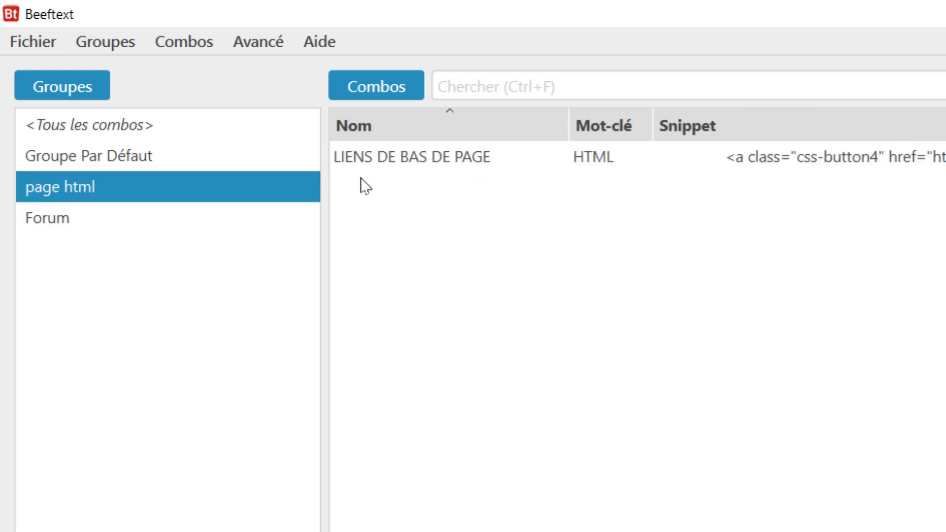
click(36, 220)
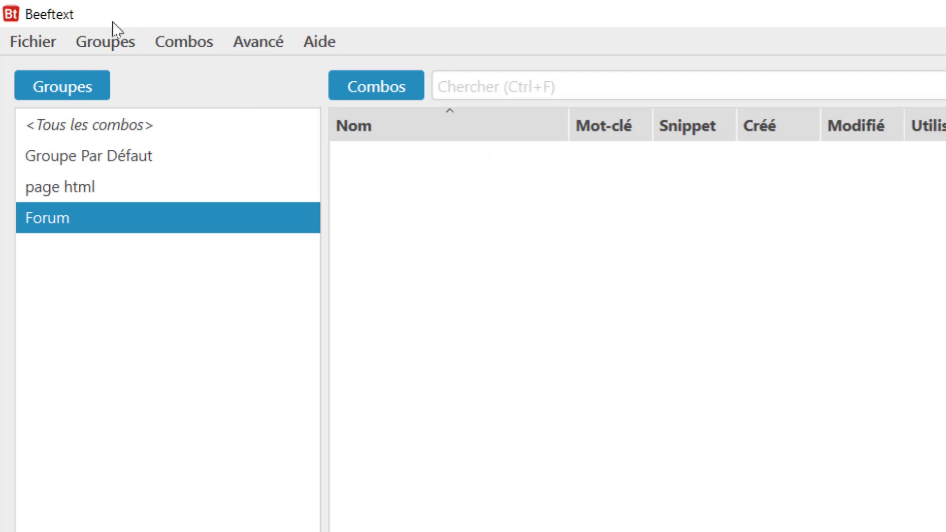
click(172, 35)
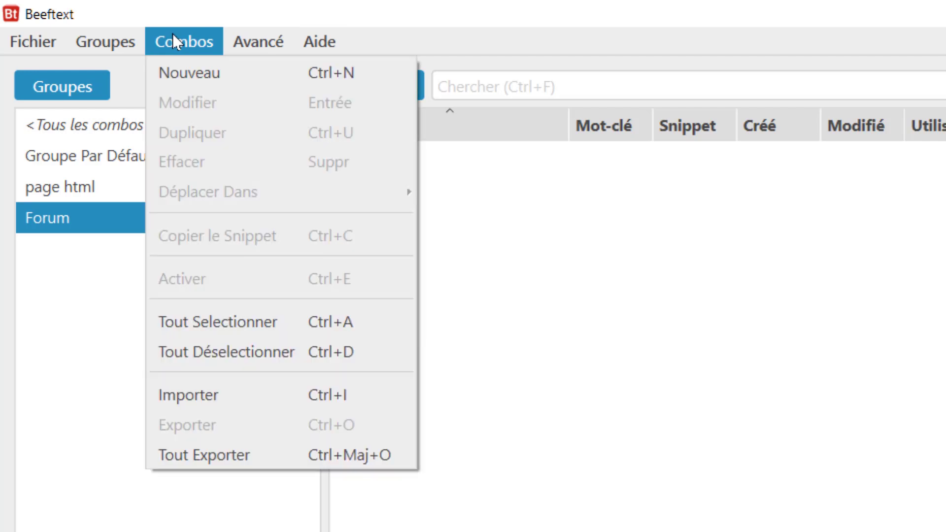
click(166, 73)
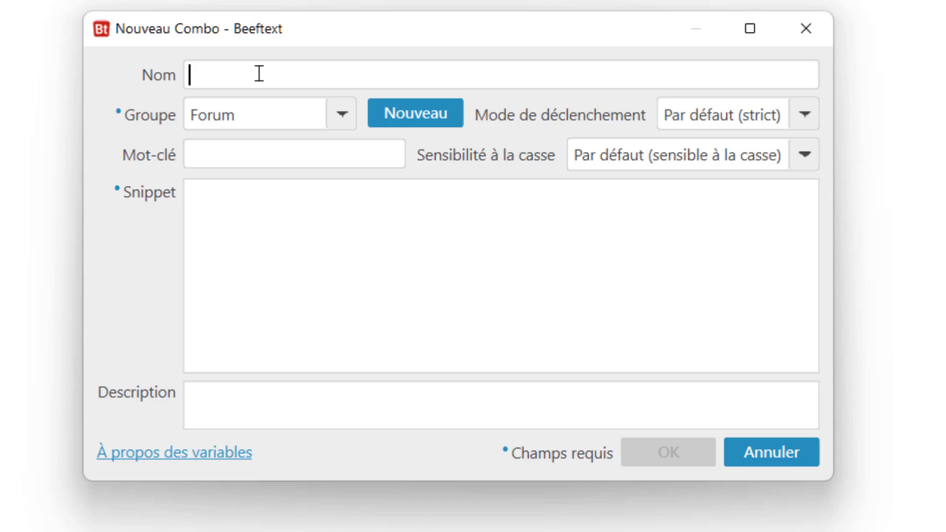
text(Vote)
click(269, 157)
click(212, 142)
text(VT)
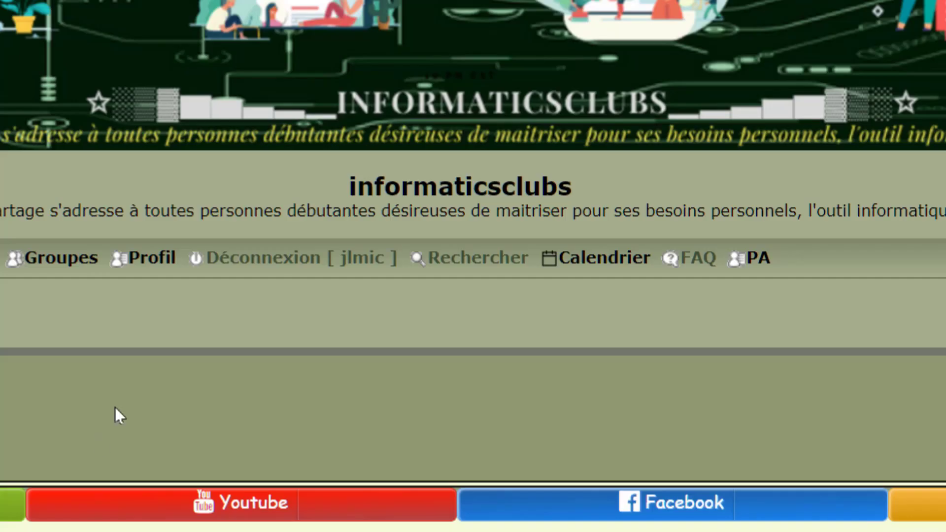
Step: In the browser, follow the informaticsclubs forum's Voter pour le forum link and close the topsite voting page to reach the reply form
scroll(164, 279, down, 6)
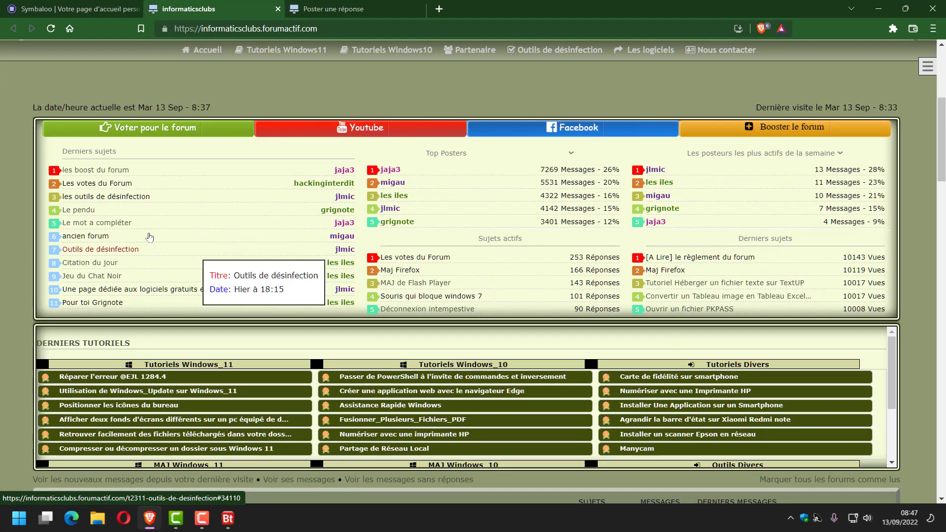
click(162, 131)
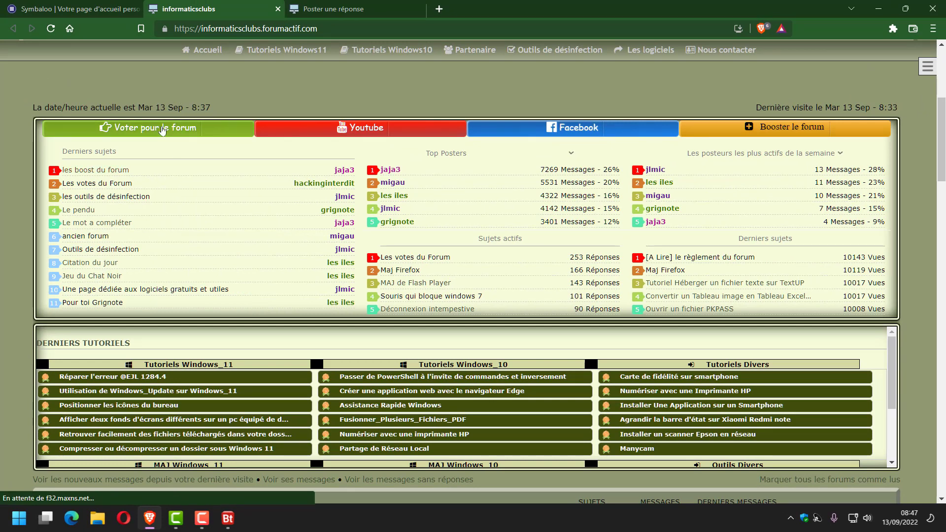
scroll(335, 321, down, 6)
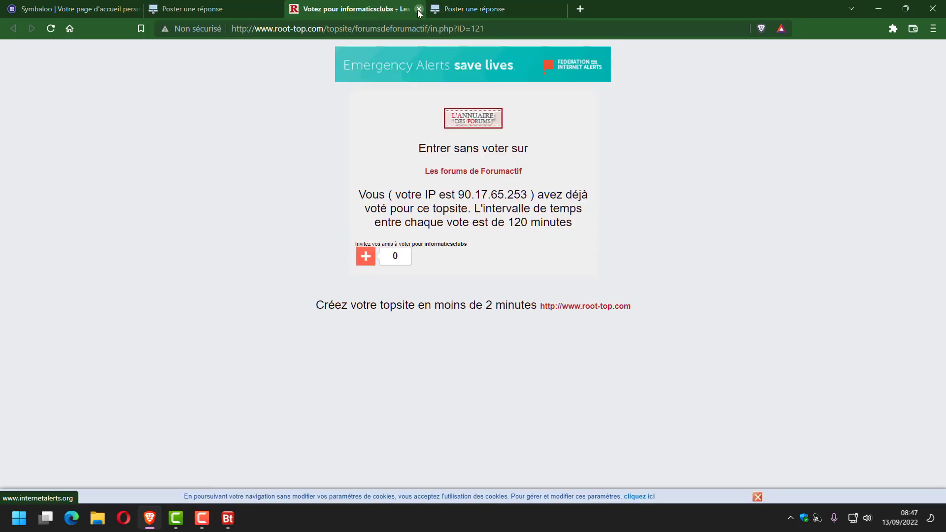
click(419, 9)
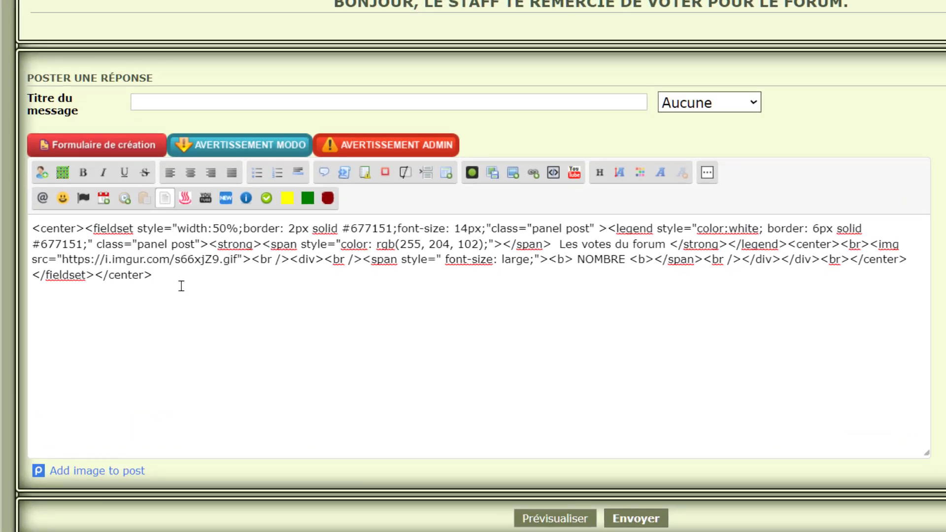
Step: Copy the entire HTML code of the forum vote message from the reply editor
drag(180, 285, 19, 231)
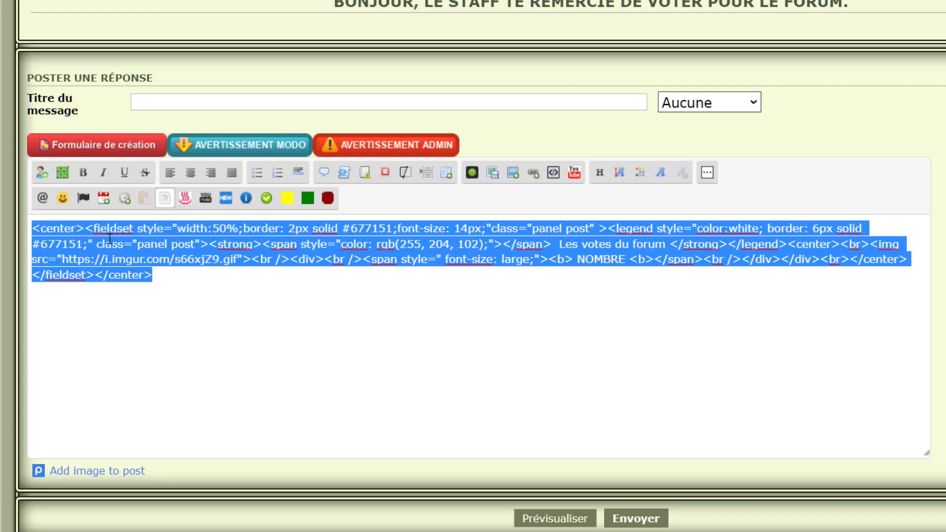
right_click(110, 239)
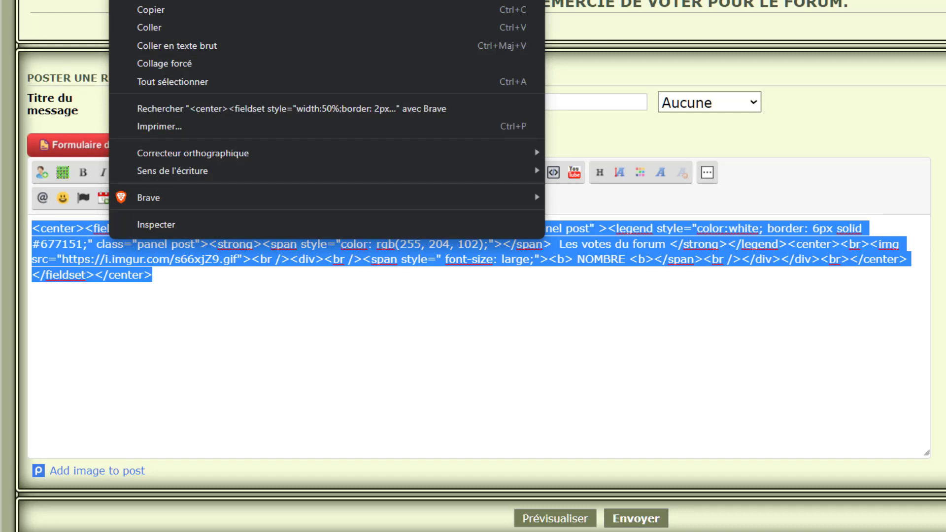
click(183, 10)
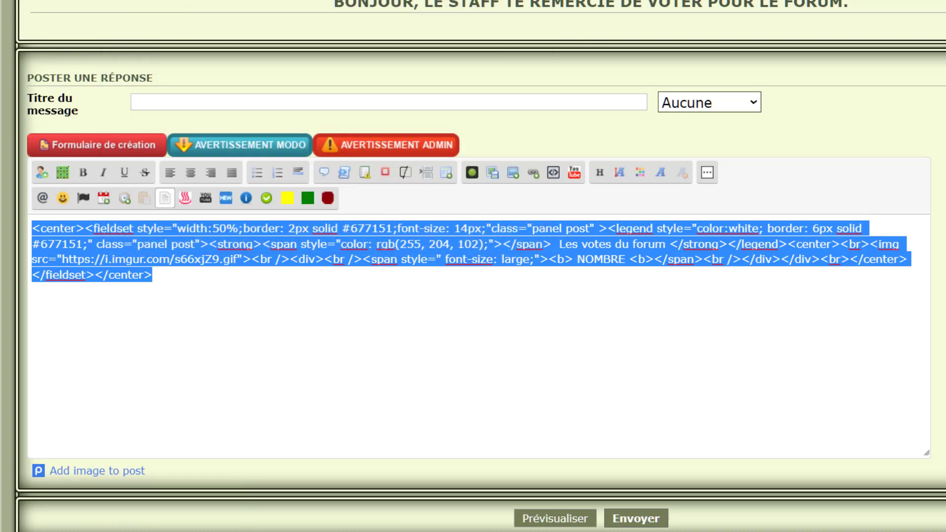
Step: Switch to Beeftext, paste the copied HTML as the Vote combo's snippet and save it, accepting the short keyword VT
click(273, 529)
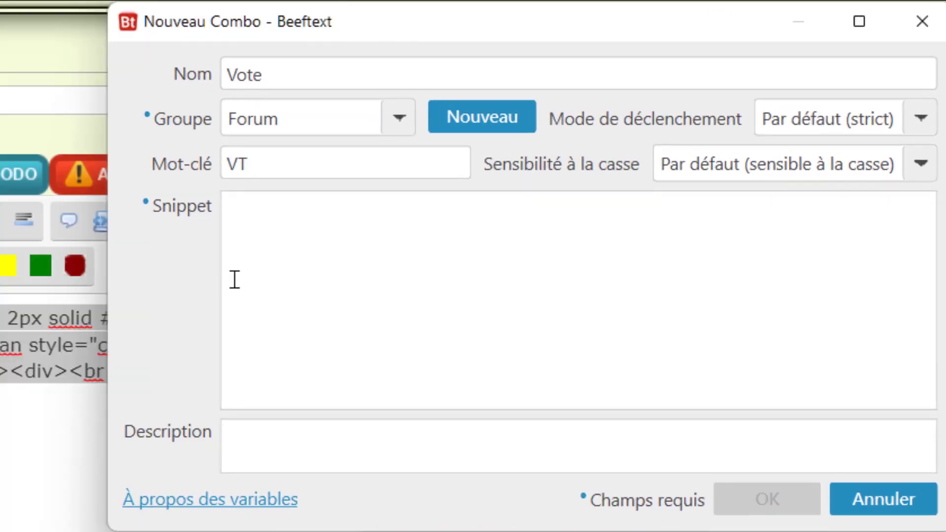
click(274, 232)
text(<center><fieldset style="width:50%;border: 2px solid #677151;font-size: 14px;"class="panel post" ><legend style="color:white; border: 6px solid #677151;" class="panel post"><strong><span style="color: rgb(255, 204, 102);"></span>  Les votes du forum </strong></legend><center><br><img src="https://i.imgur.com/s66xjZ9.gif"><br /><div><br /><span style=" font-size: large;"><b> NOMBRE <b></span><br /></div></div><br></center></fieldset></center>)
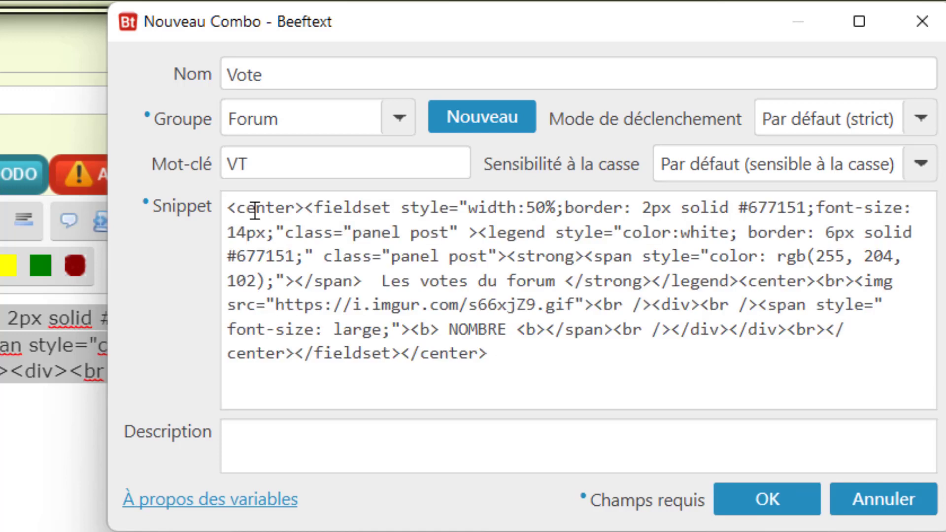
click(752, 496)
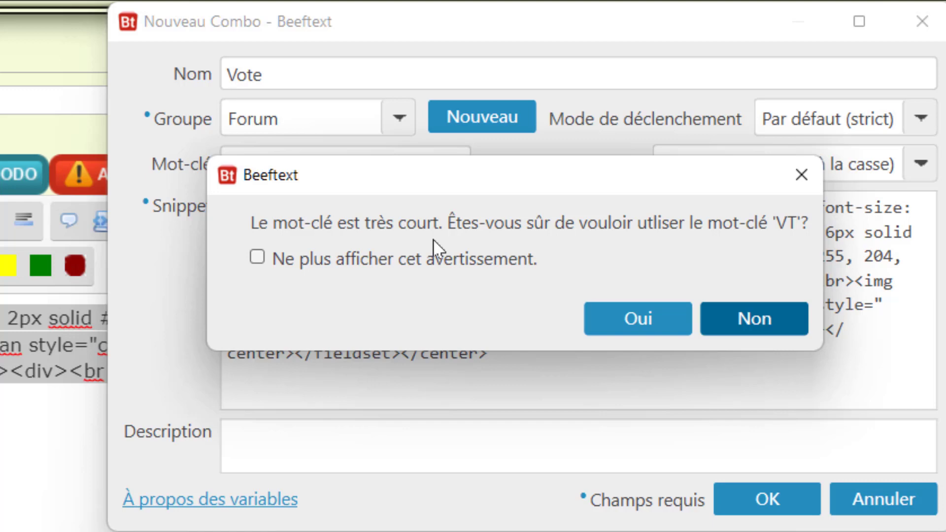
click(629, 319)
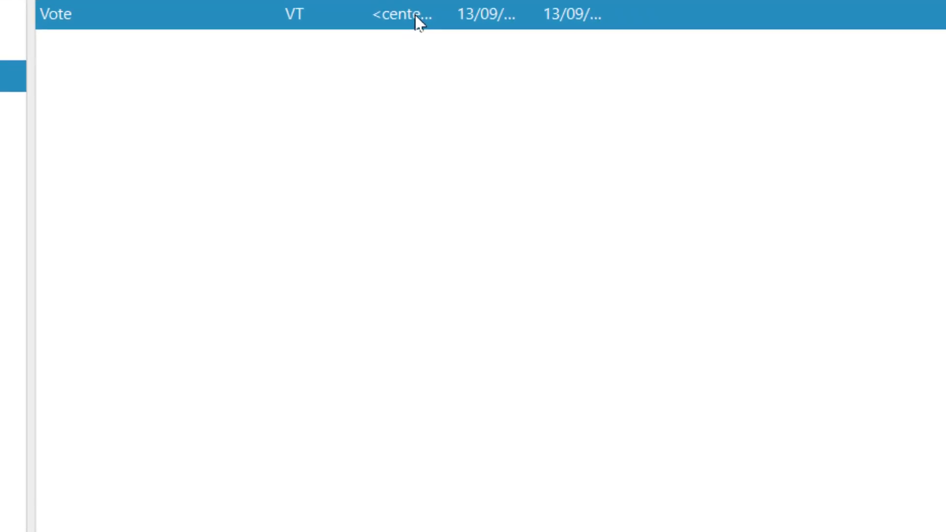
Step: Reopen the Vote combo to review its name, keyword and snippet, and save it again with the keyword VT
double_click(719, 166)
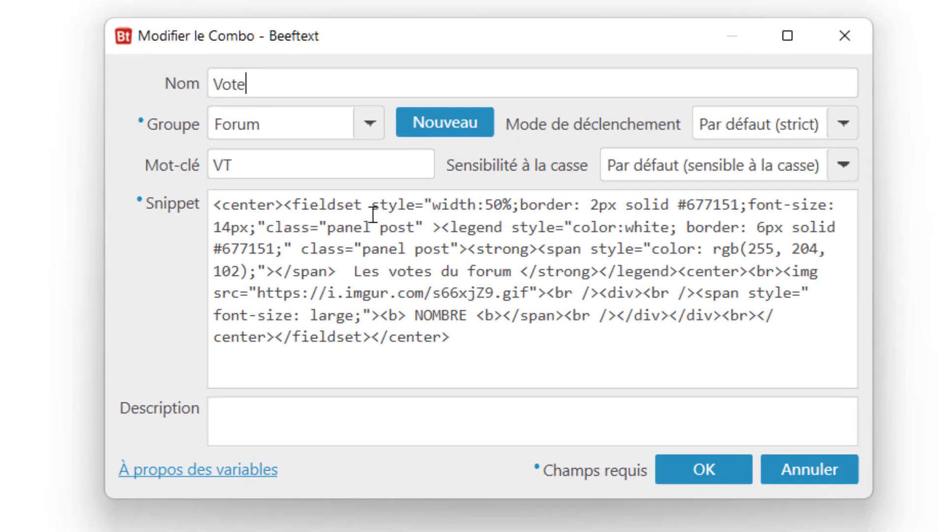
click(723, 459)
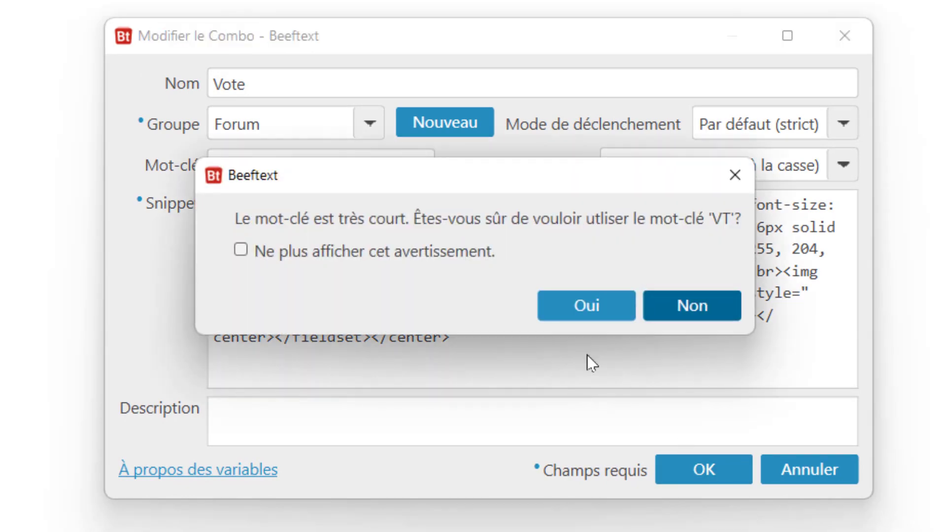
click(575, 316)
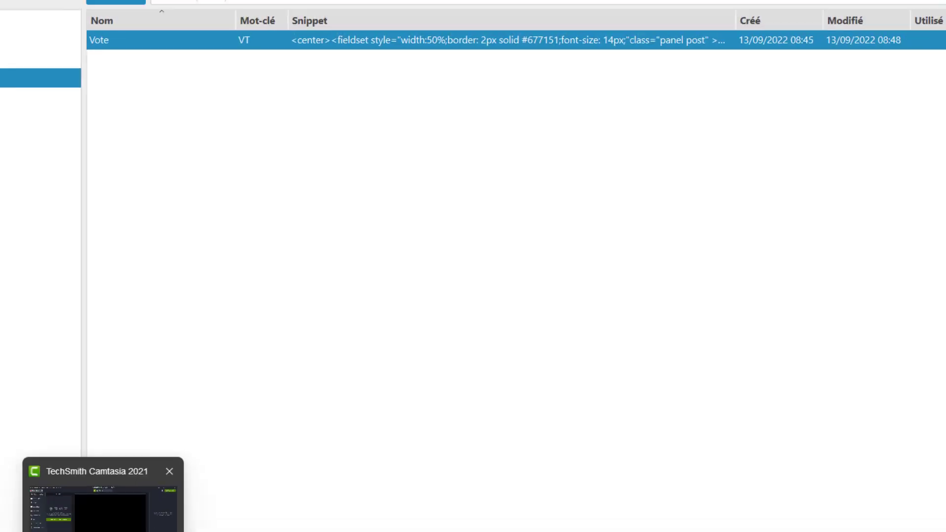
Step: Switch to the Brave browser and delete all the HTML code from the forum's reply editor
mouse_move(150, 517)
click(142, 497)
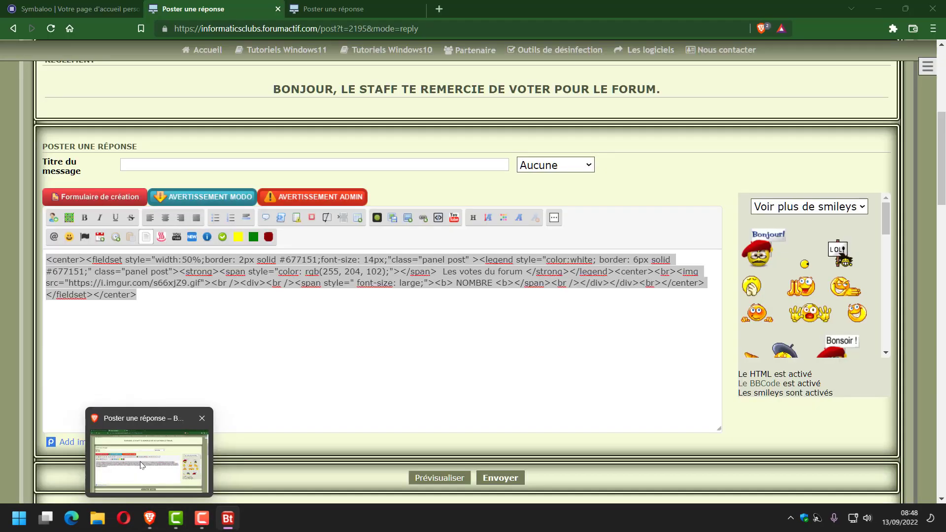
click(306, 364)
key(ctrl+a)
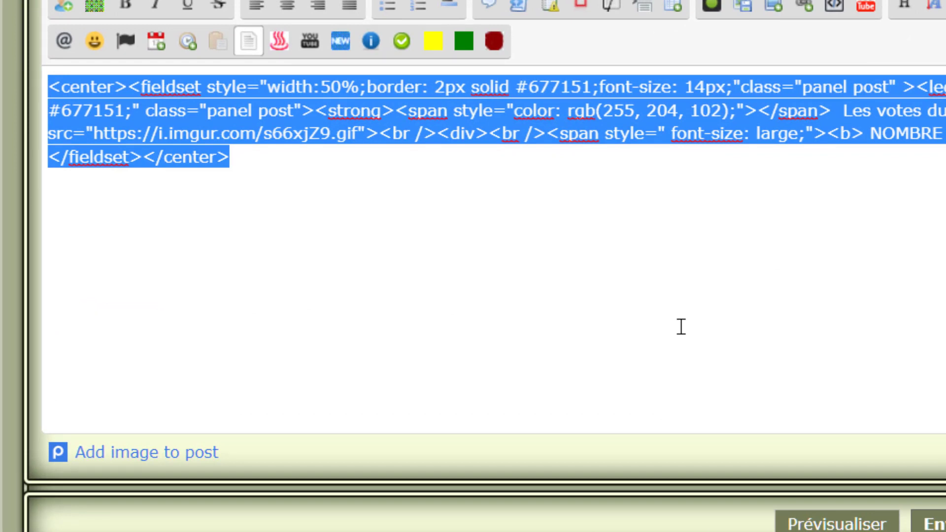
key(BackSpace)
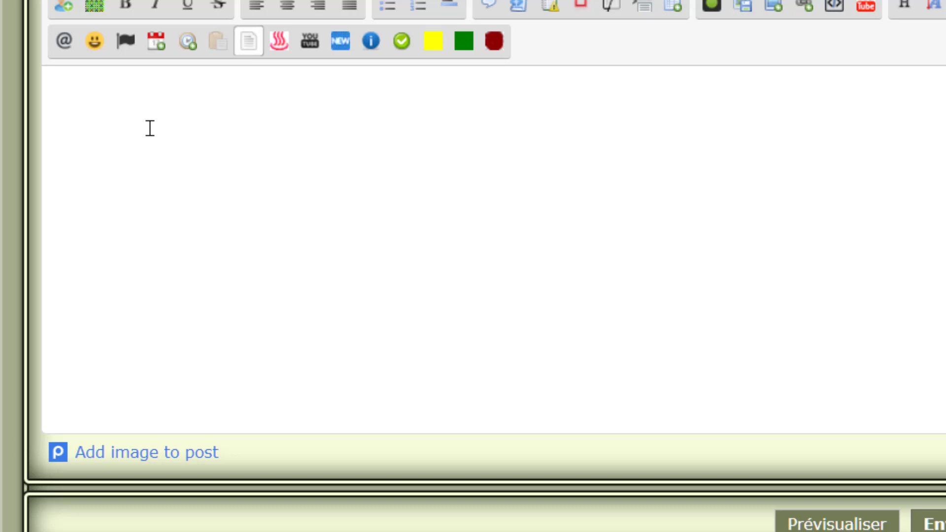
Step: Insert the vote HTML into the empty reply editor with the keyword VT, and cut it out again
text(V)
key(BackSpace)
key(ctrl+v)
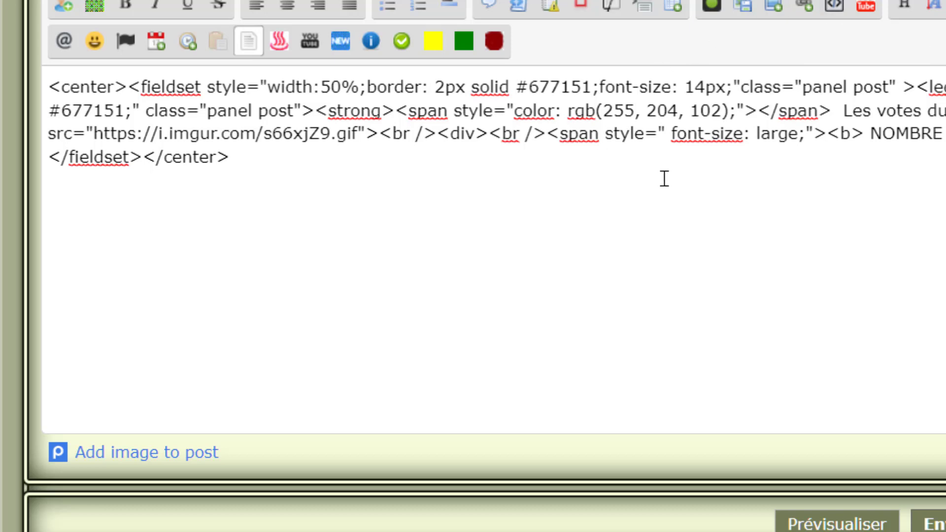
drag(230, 157, 48, 87)
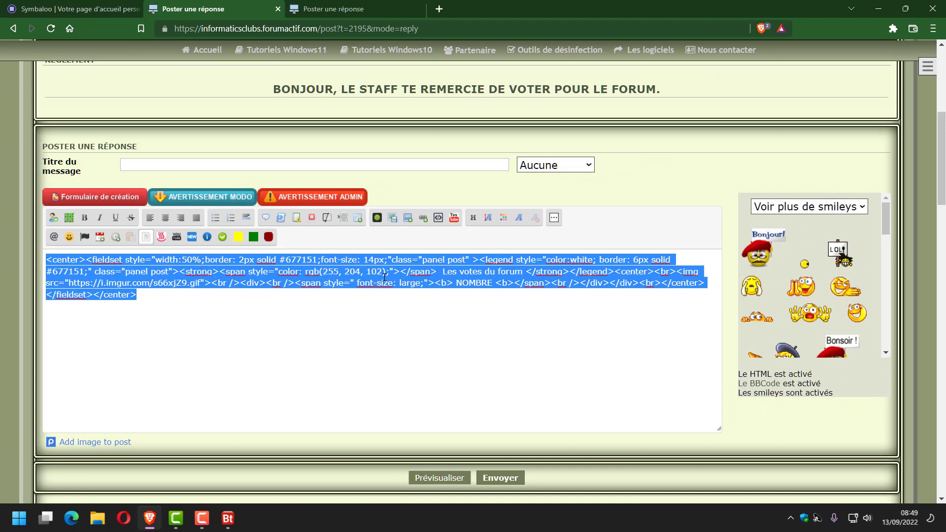
key(ctrl+x)
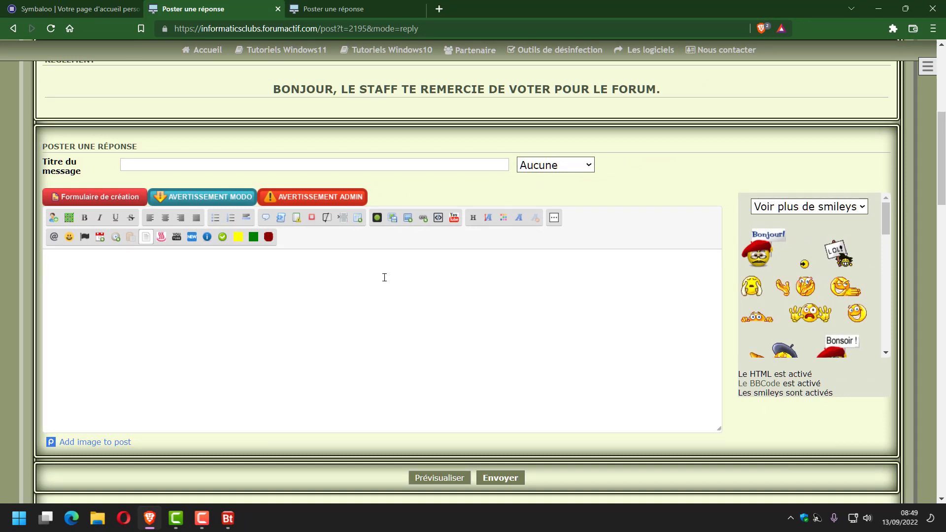
Step: Upload CrystalDiskInfo.jpg from the Téléchargements folder to the forum's servimg image host
click(391, 221)
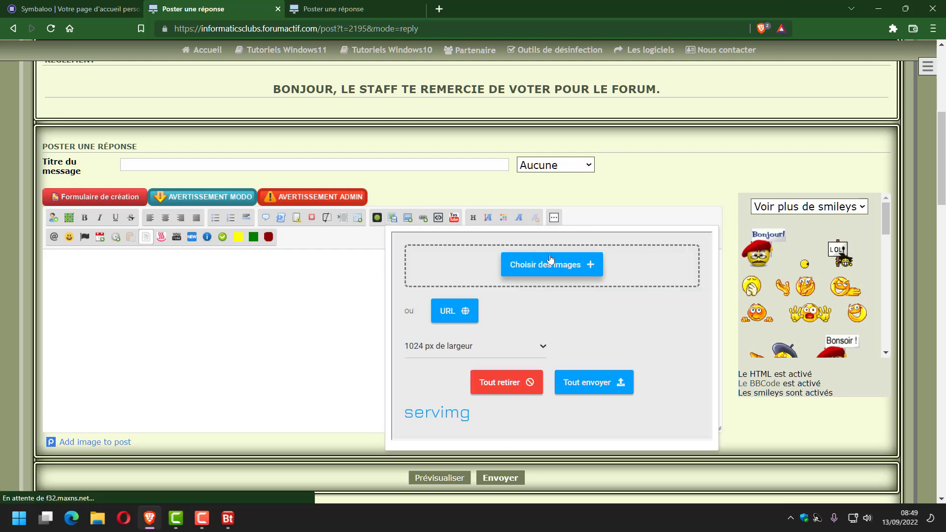
click(546, 265)
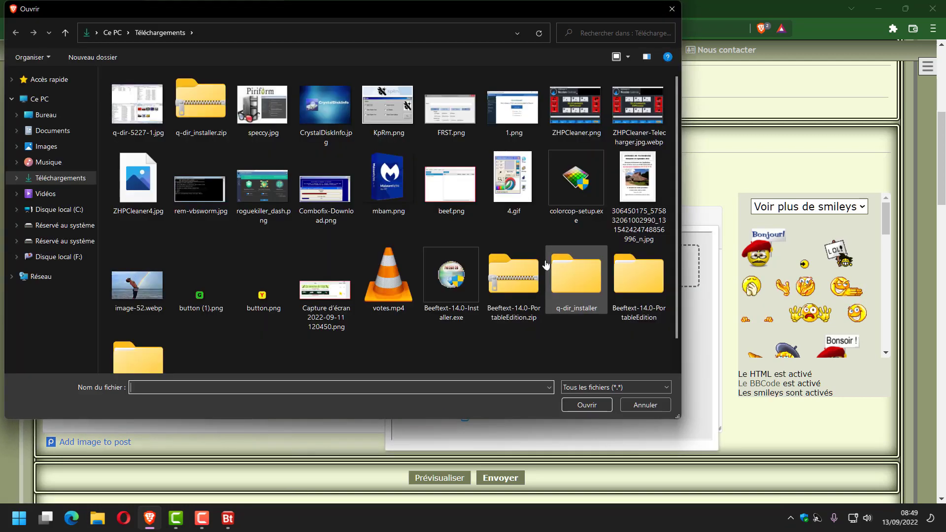
click(337, 103)
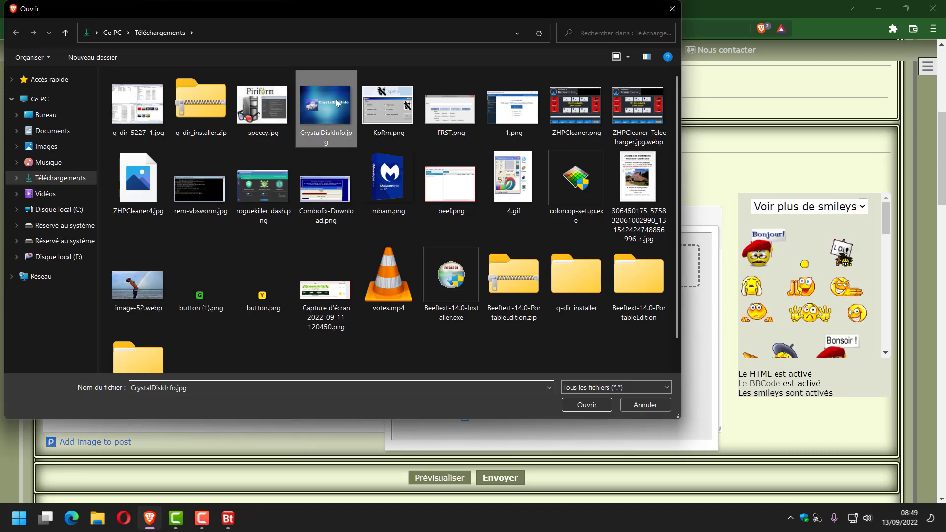
click(586, 405)
scroll(699, 420, down, 2)
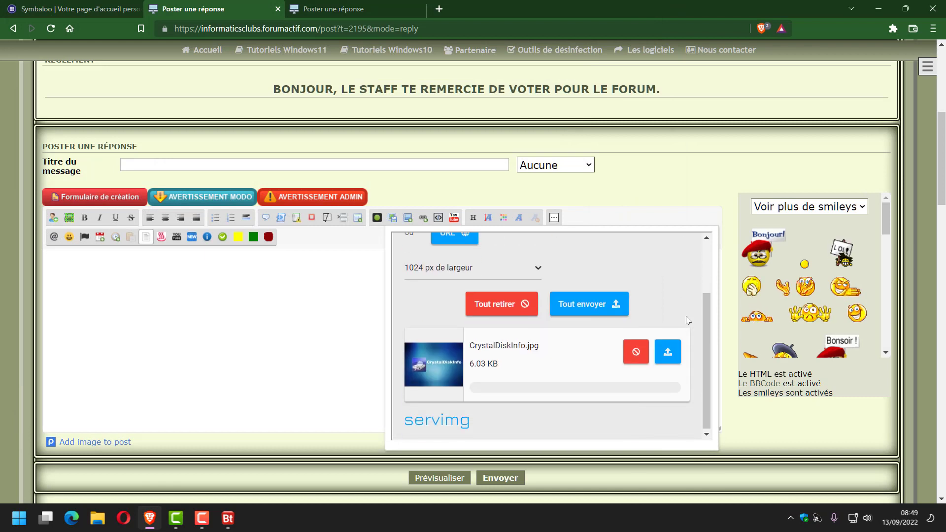
click(668, 353)
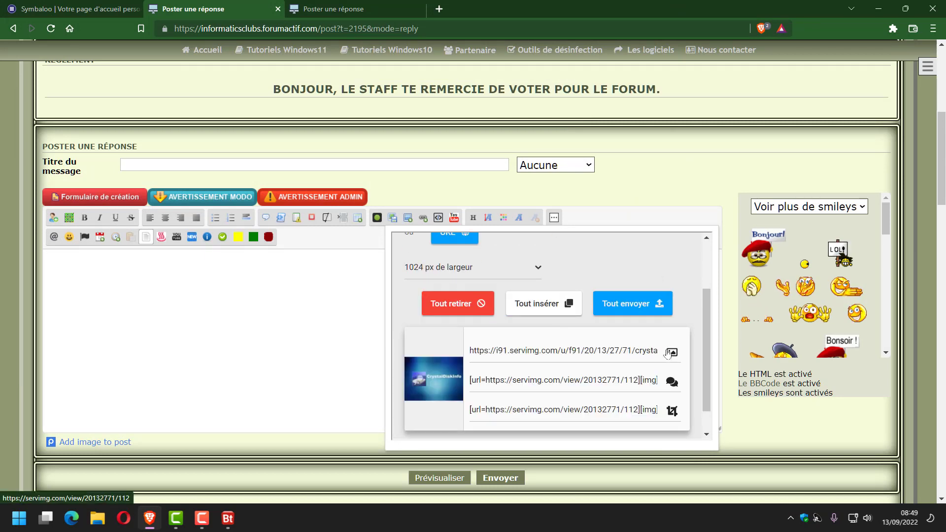
Step: Copy the uploaded image's direct link and insert the image into the reply from that URL
click(572, 351)
right_click(573, 351)
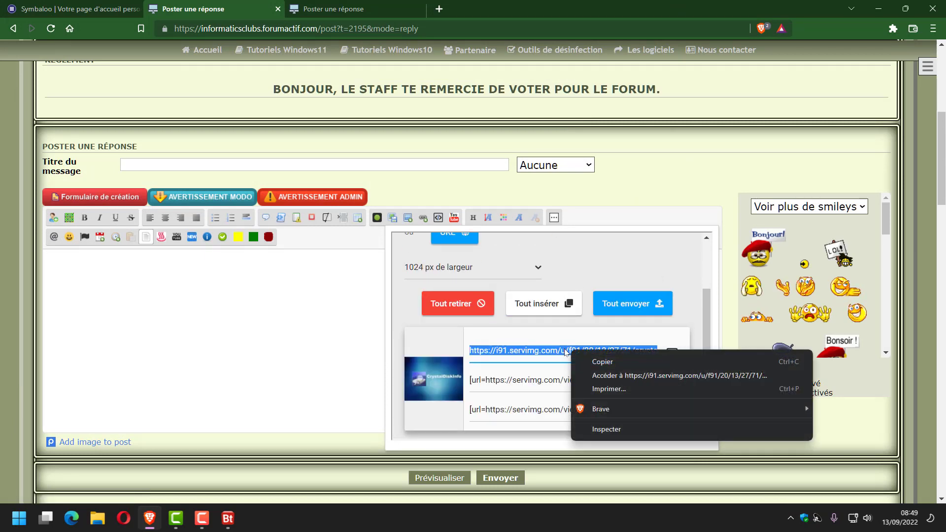
click(599, 361)
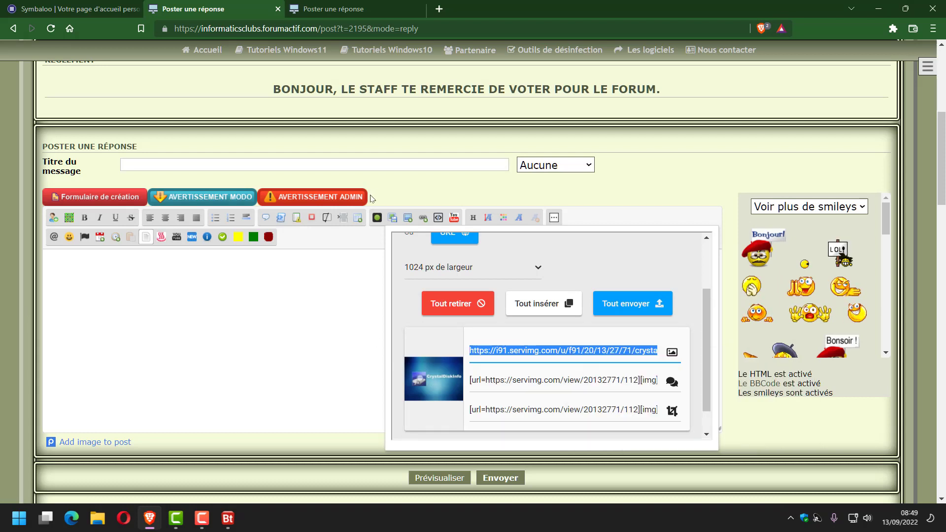
click(408, 218)
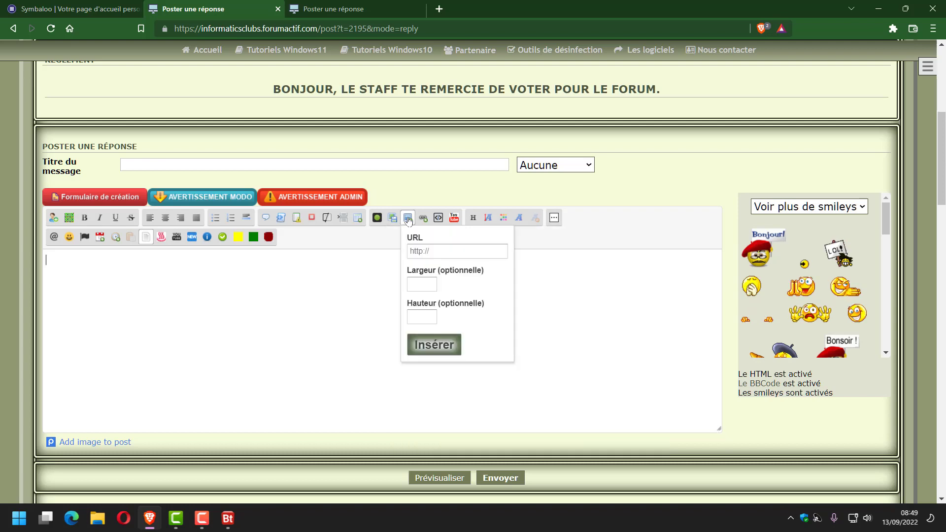
click(410, 251)
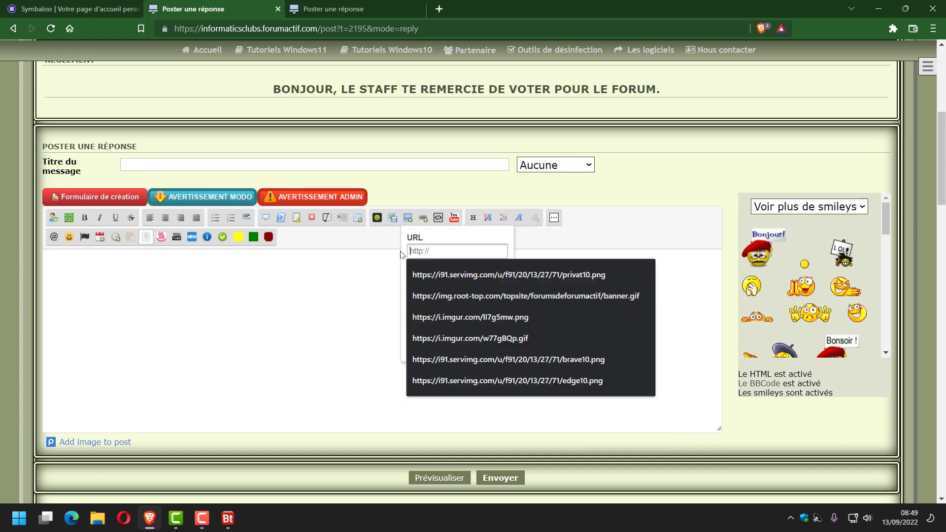
key(ctrl+v)
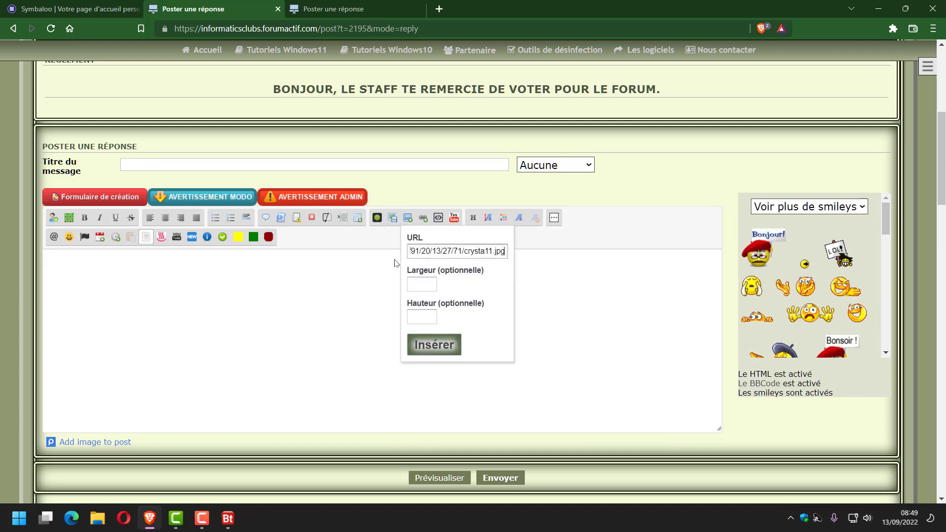
click(441, 327)
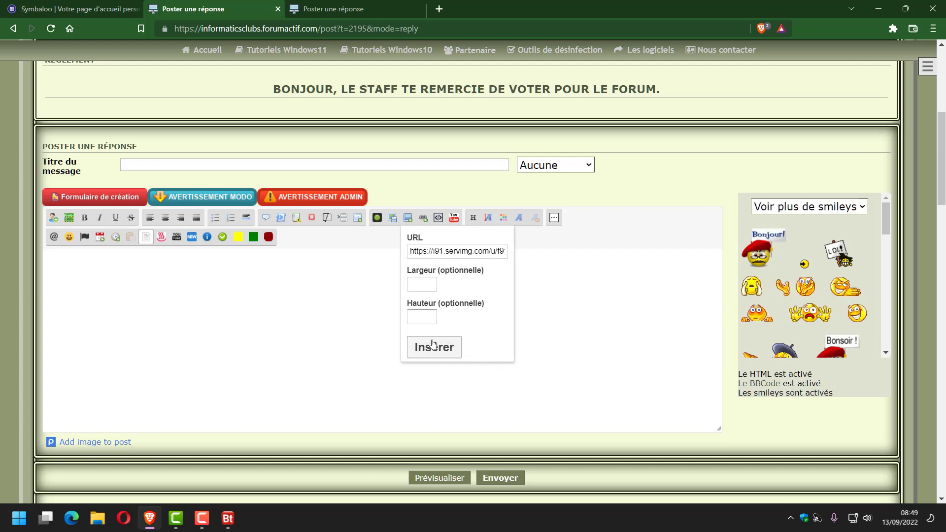
click(433, 345)
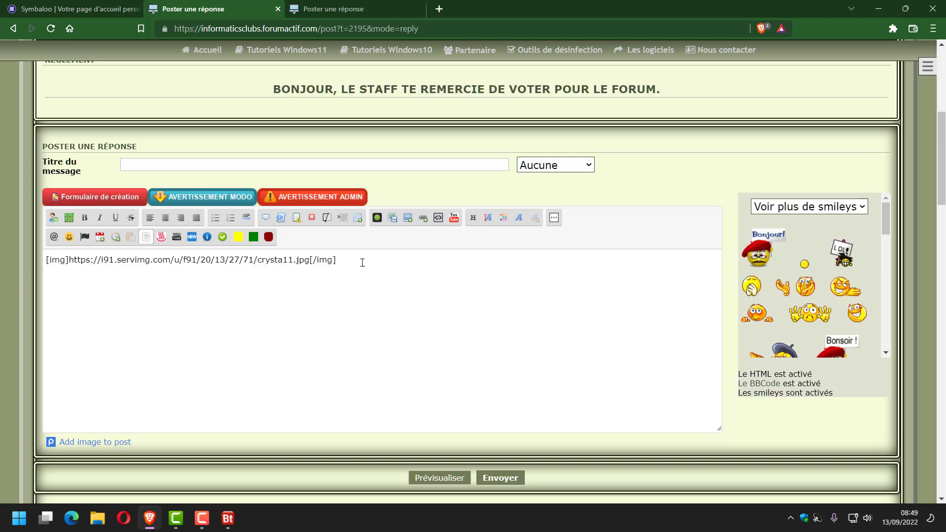
Step: Copy the image's complete [img] code from the reply editor
drag(362, 263, 31, 288)
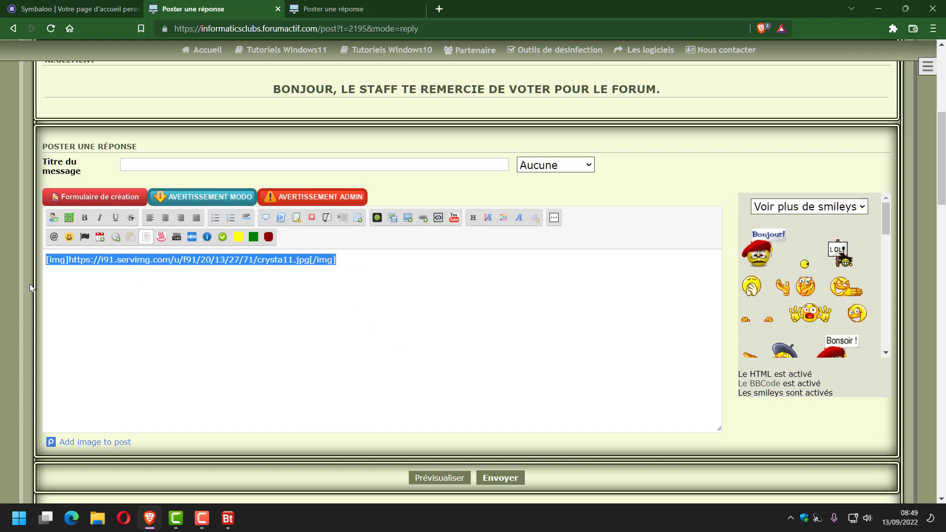
right_click(61, 260)
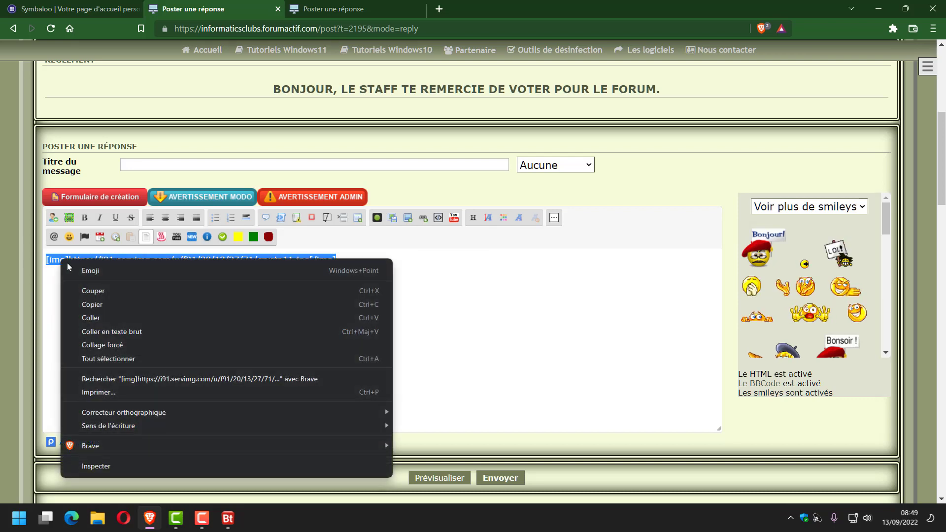
click(99, 304)
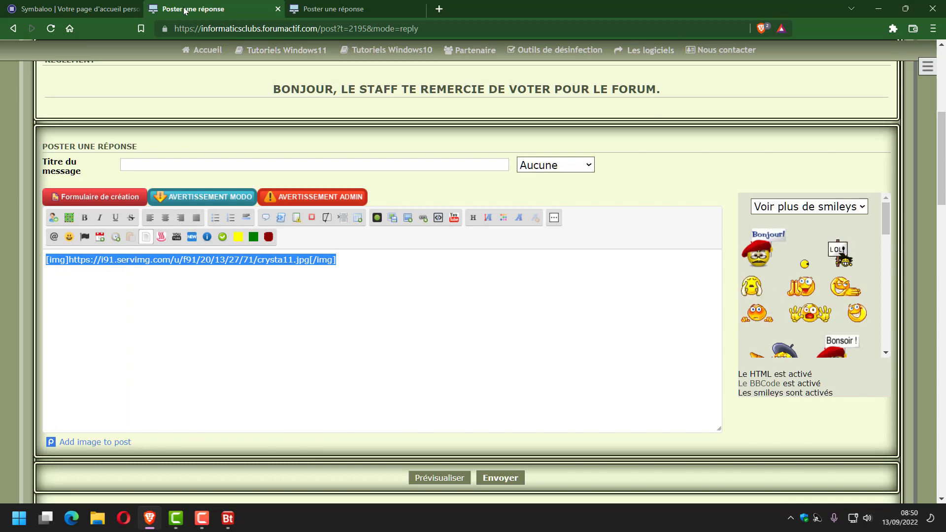
Step: Switch to Beeftext and create a combo "Mon image" in the Forum group with keyword BOO and the copied image code as snippet
click(224, 523)
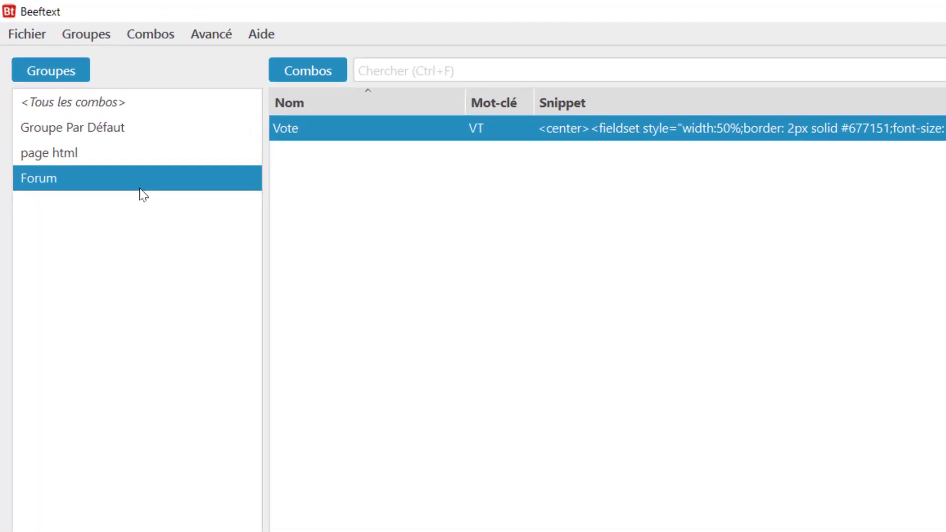
click(312, 75)
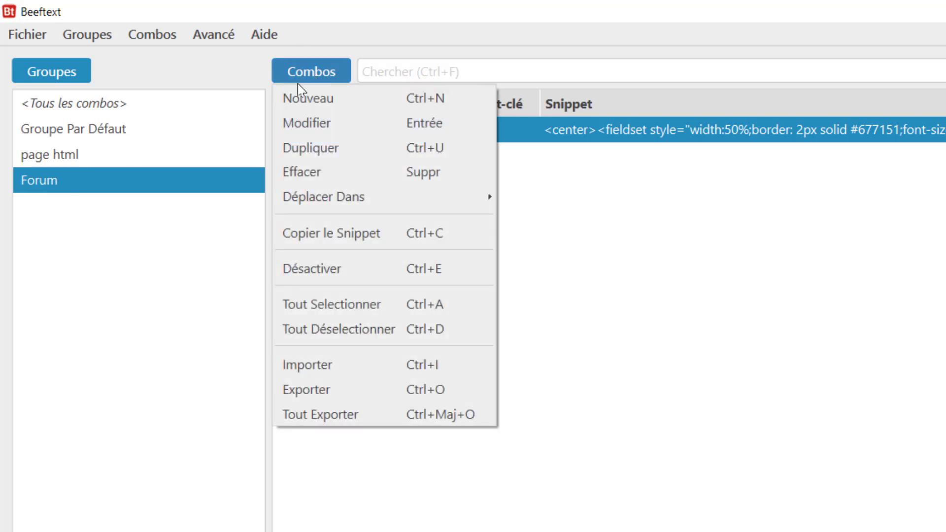
click(306, 100)
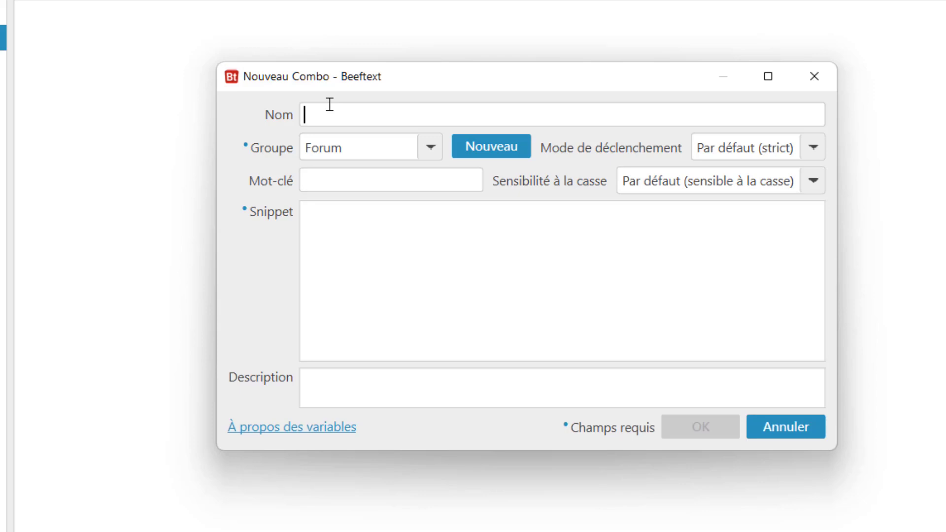
text(Mon image)
click(345, 173)
text(BOO)
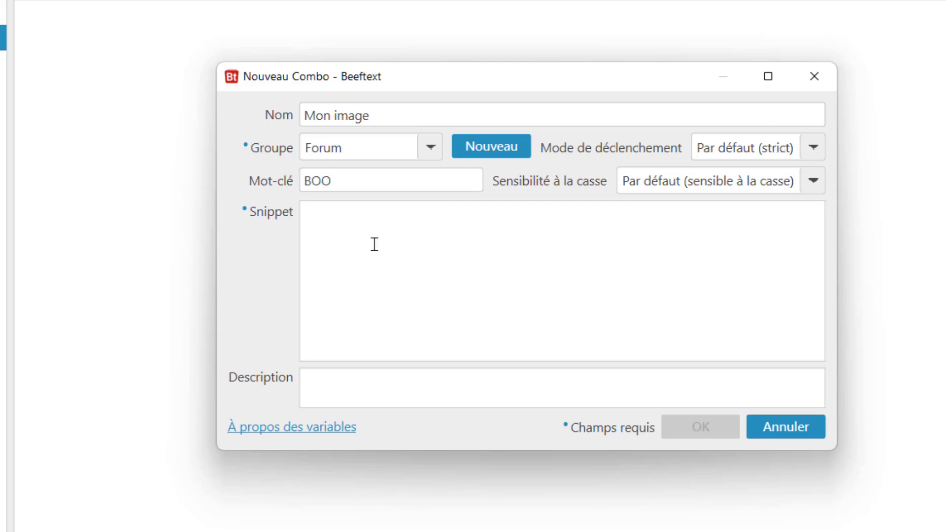
click(334, 209)
key(ctrl+v)
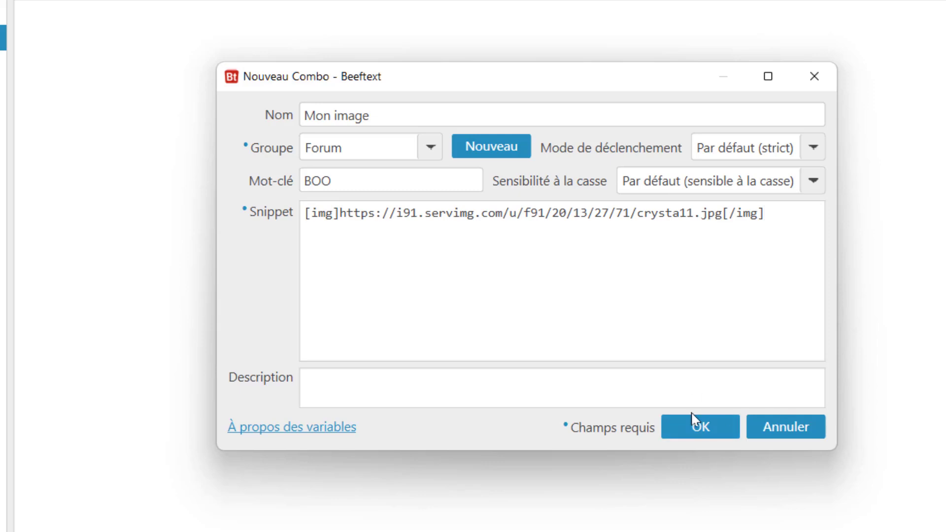
click(690, 432)
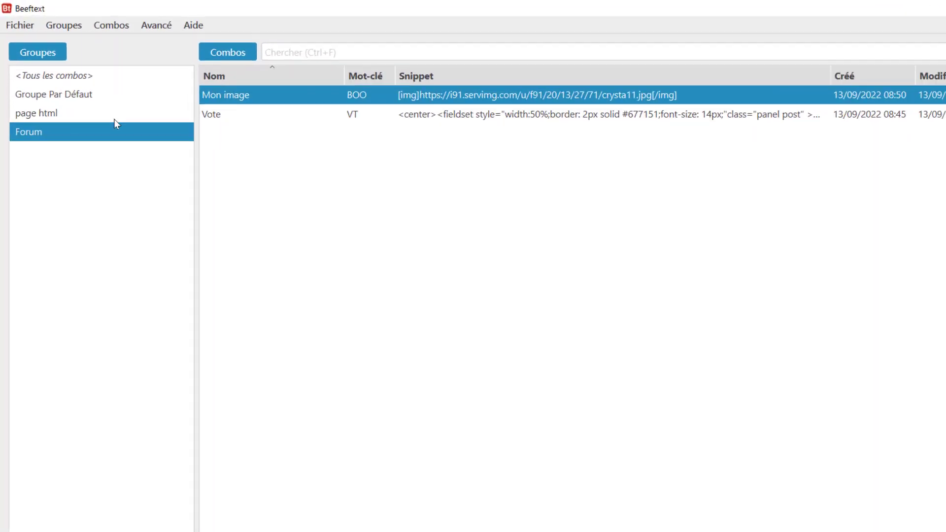
click(220, 116)
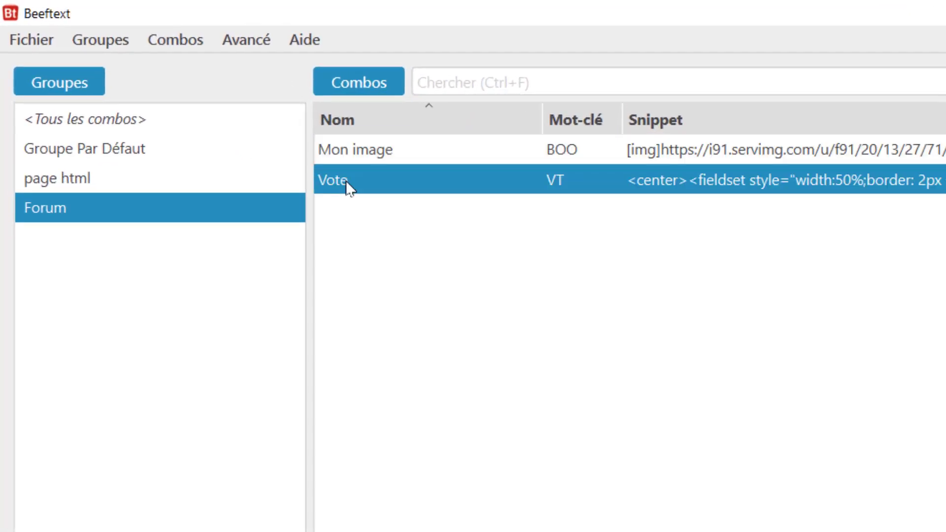
click(375, 150)
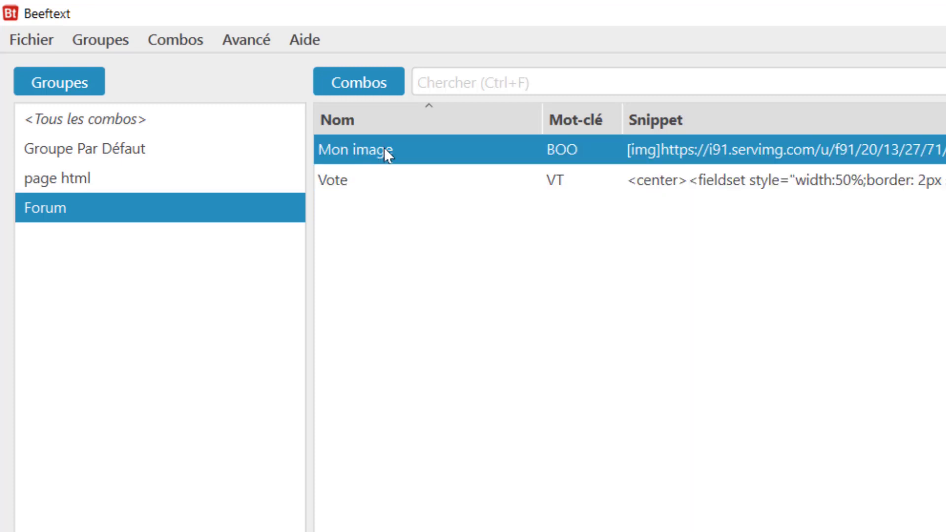
click(361, 181)
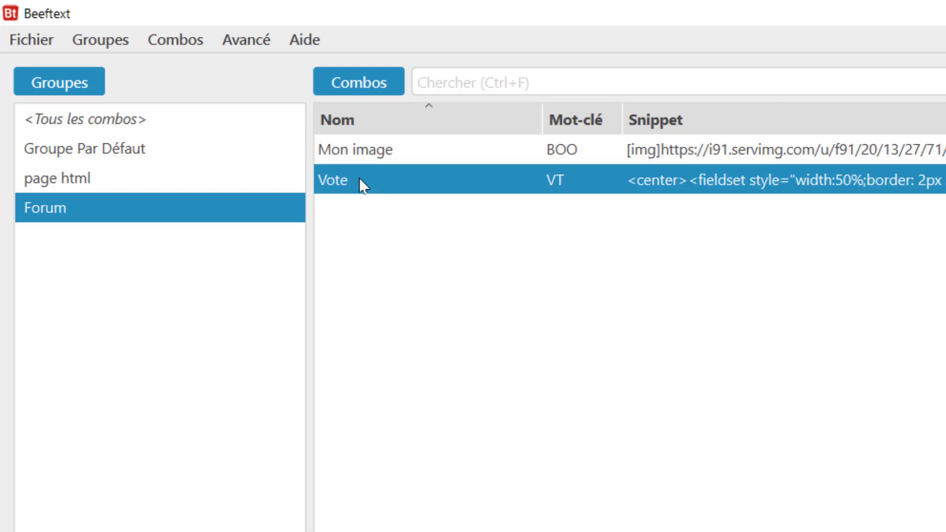
click(375, 150)
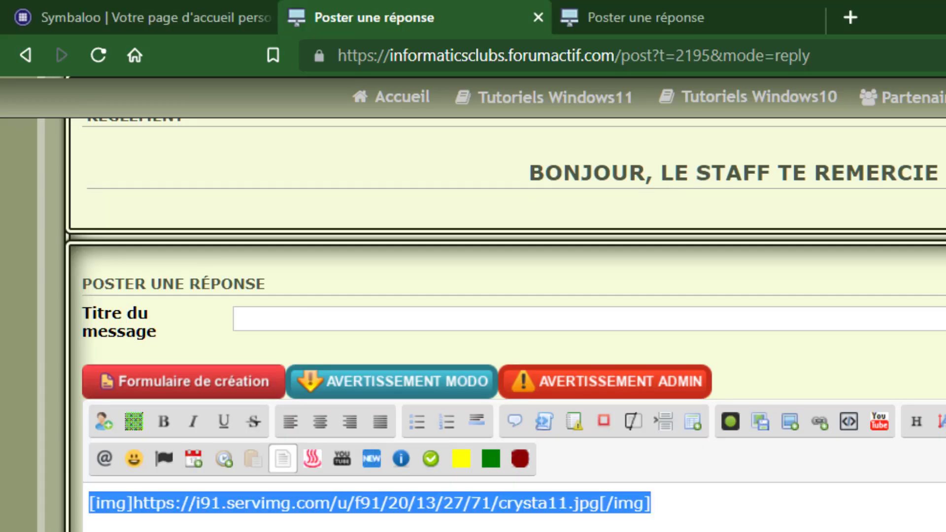
Step: In the browser's reply editor, replace the image code with the Mon image snippet using the keyword BOO, and preview the reply
key(BackSpace)
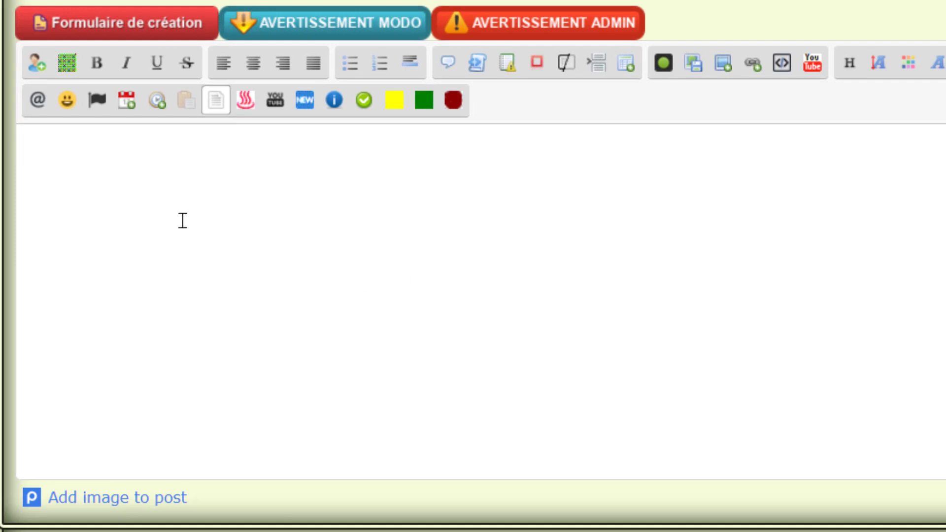
text(BO)
key(ctrl+a)
key(ctrl+v)
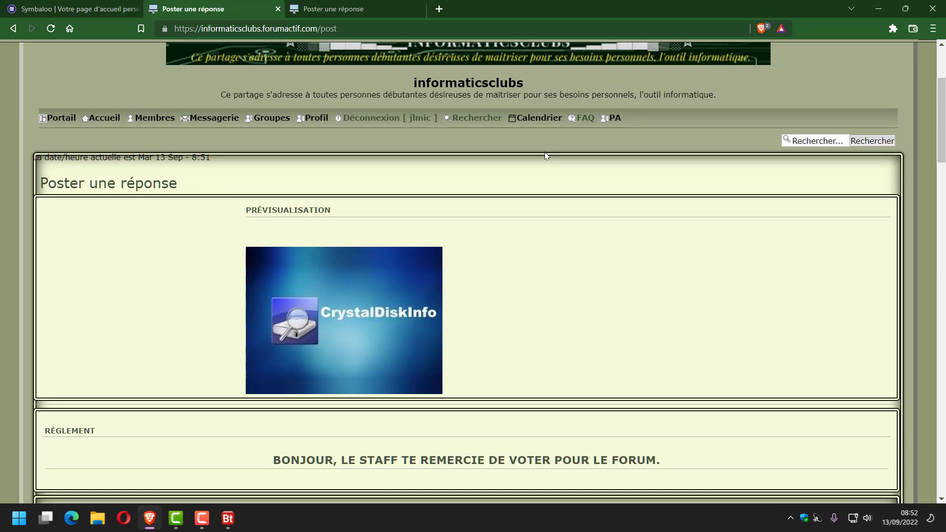
mouse_move(206, 516)
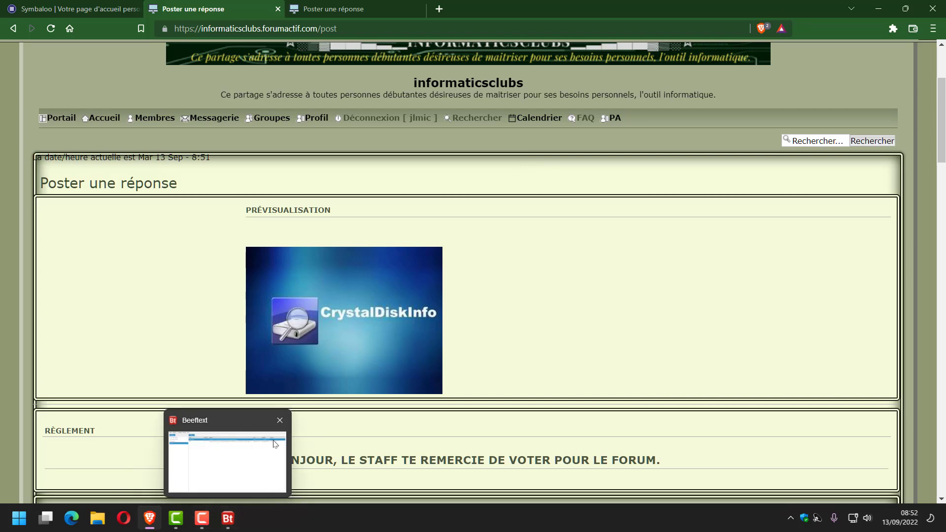
mouse_move(281, 418)
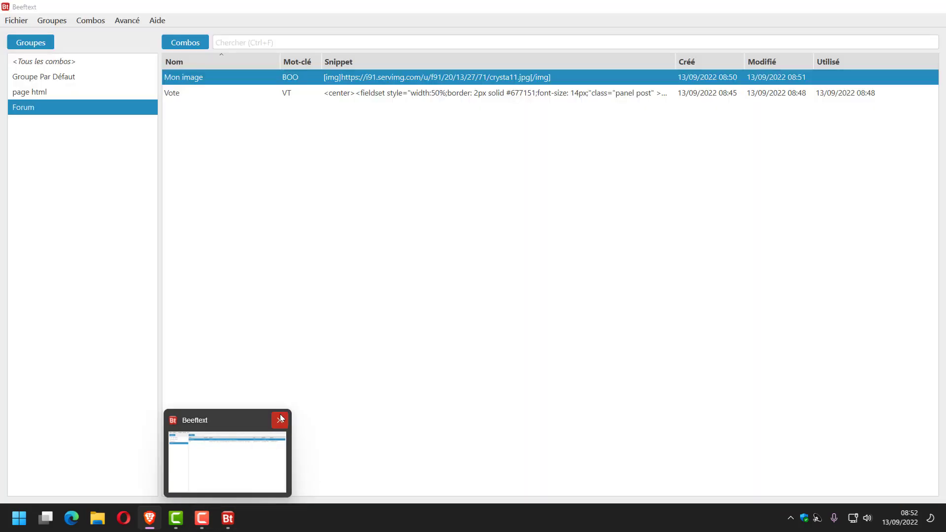
Step: Close the Beeftext window and inspect the options of its background instance in the system tray
click(280, 419)
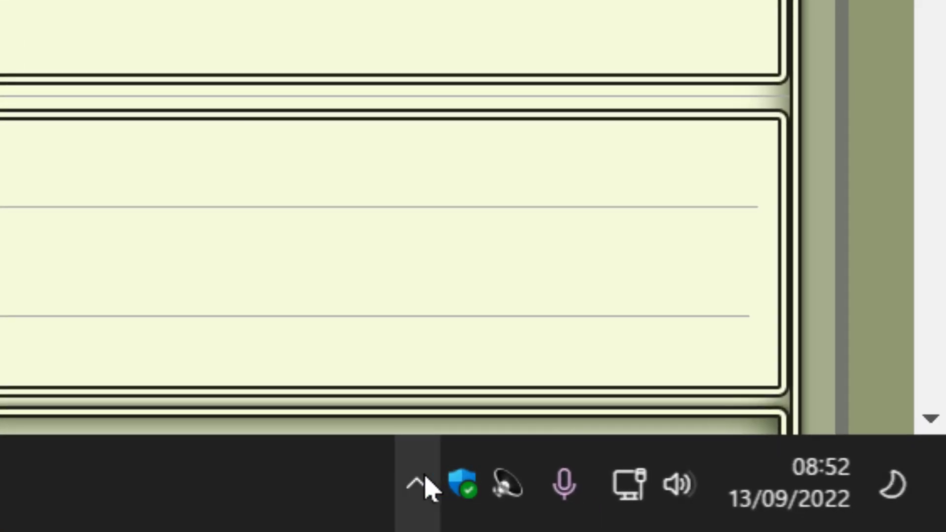
click(425, 480)
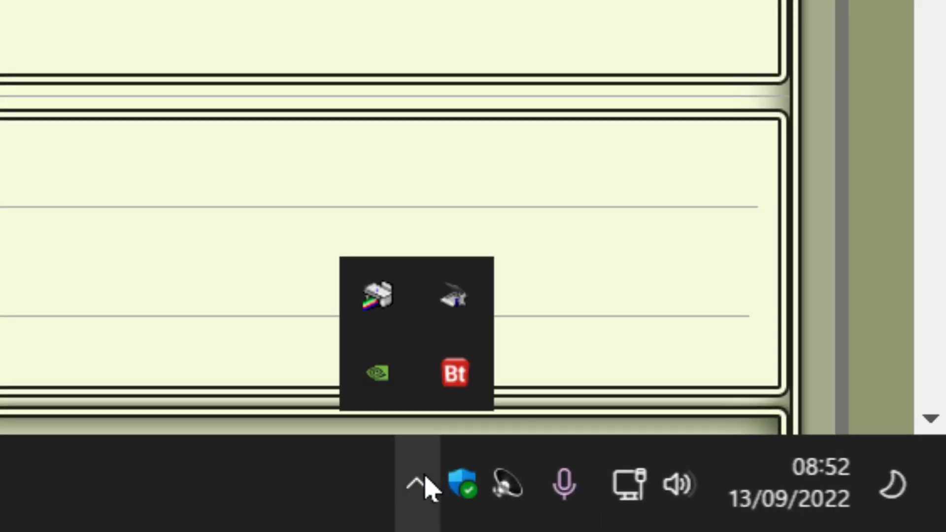
right_click(457, 359)
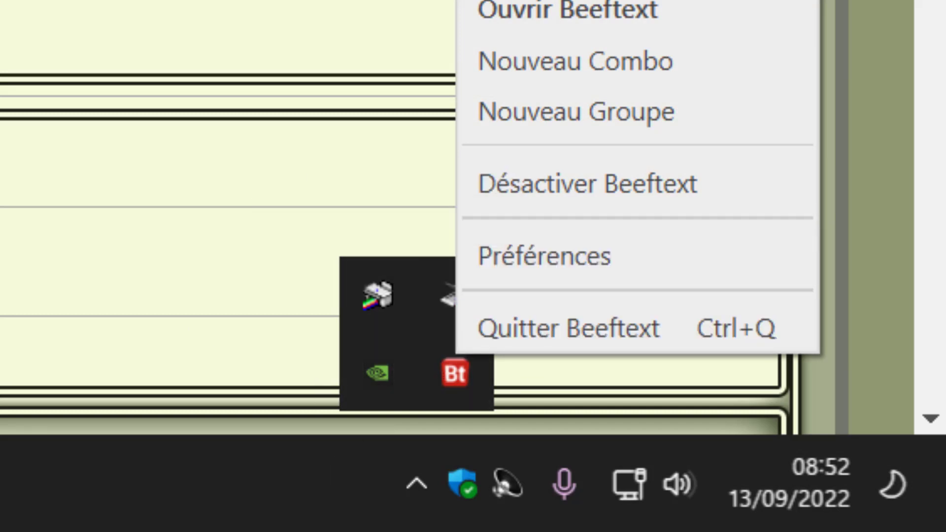
key(Escape)
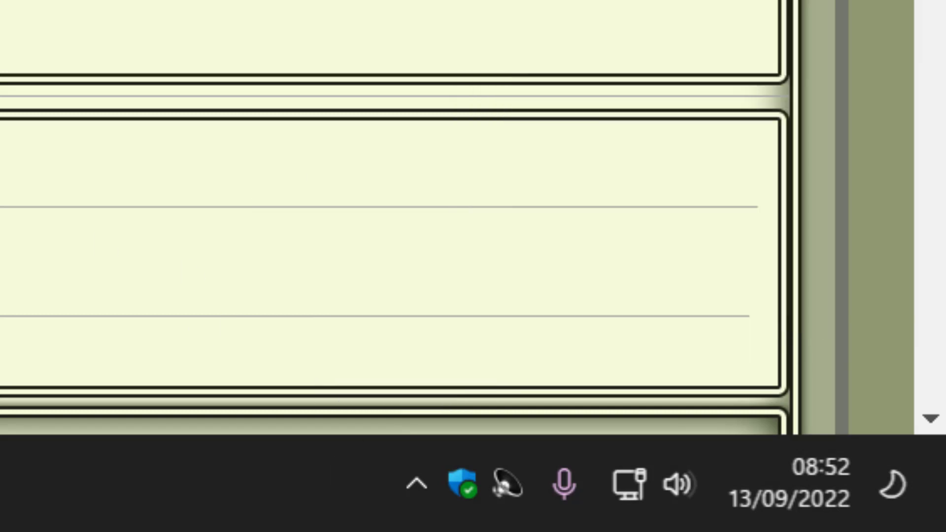
Step: Replace the image code in the forum reply with the Vote snippet using the keyword VT
scroll(394, 217, down, 10)
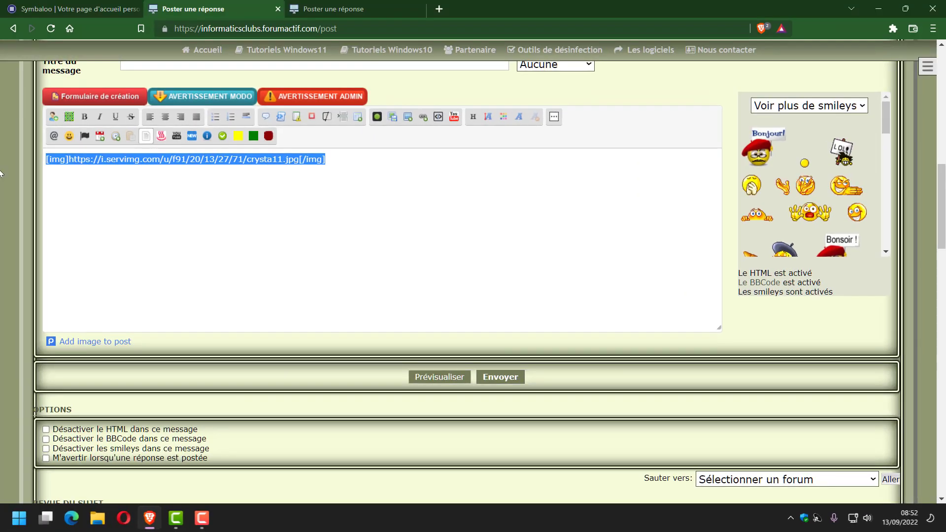
key(BackSpace)
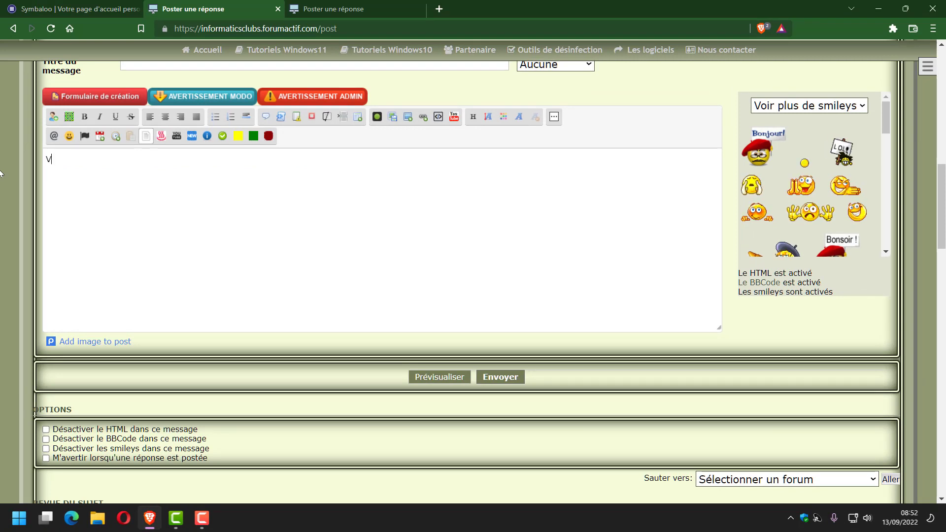
key(ctrl+v)
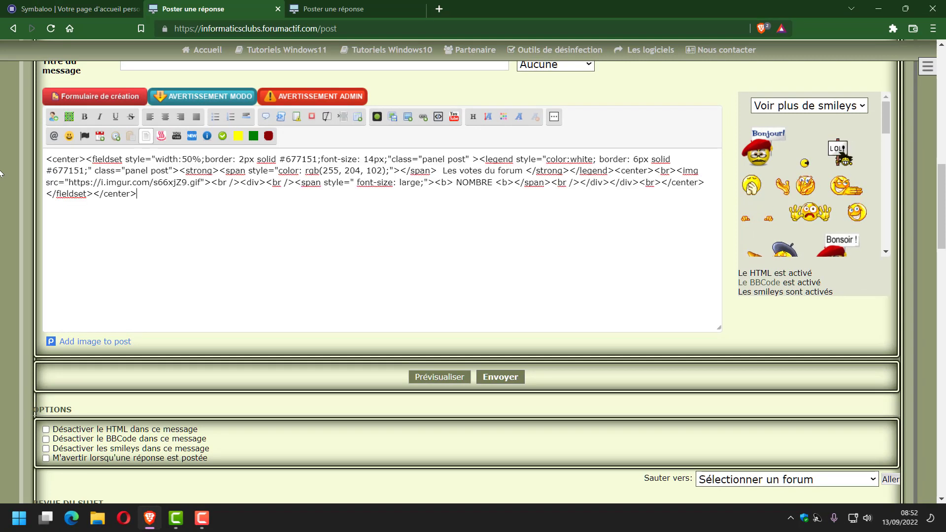